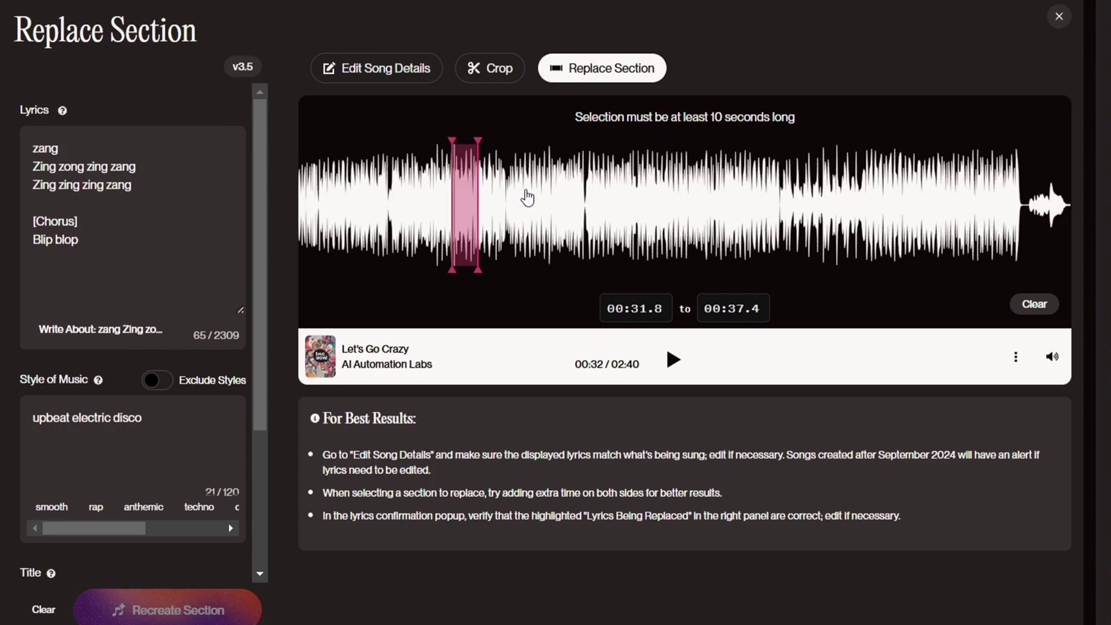
# Lengthen the replacement section and paste a repeat of the 'Bam Bam Boop Bap' lyric line.
pyautogui.moveTo(528, 193); pyautogui.dragTo(549, 204)
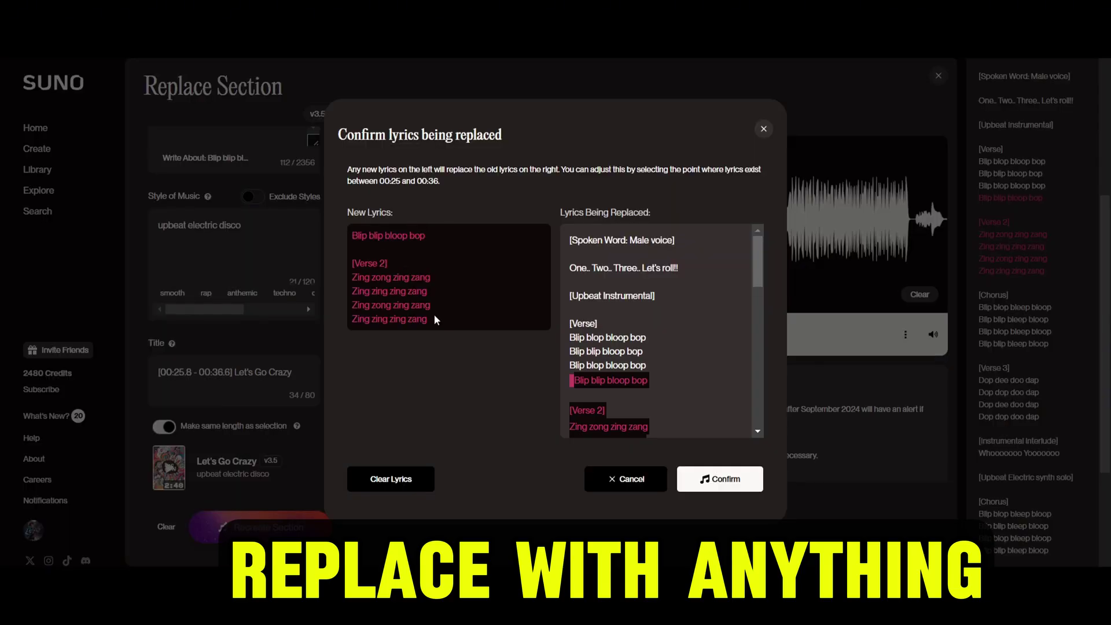
pyautogui.scroll(-3, 576, 283)
pyautogui.scroll(1, 571, 308)
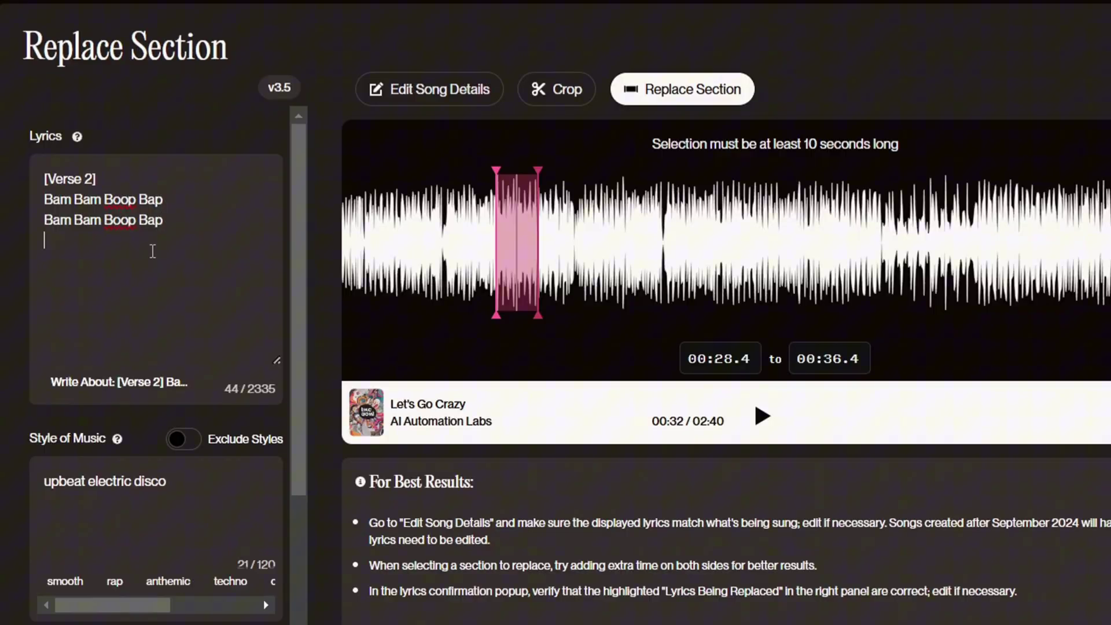
pyautogui.write('Bam Bam Boop Bap')
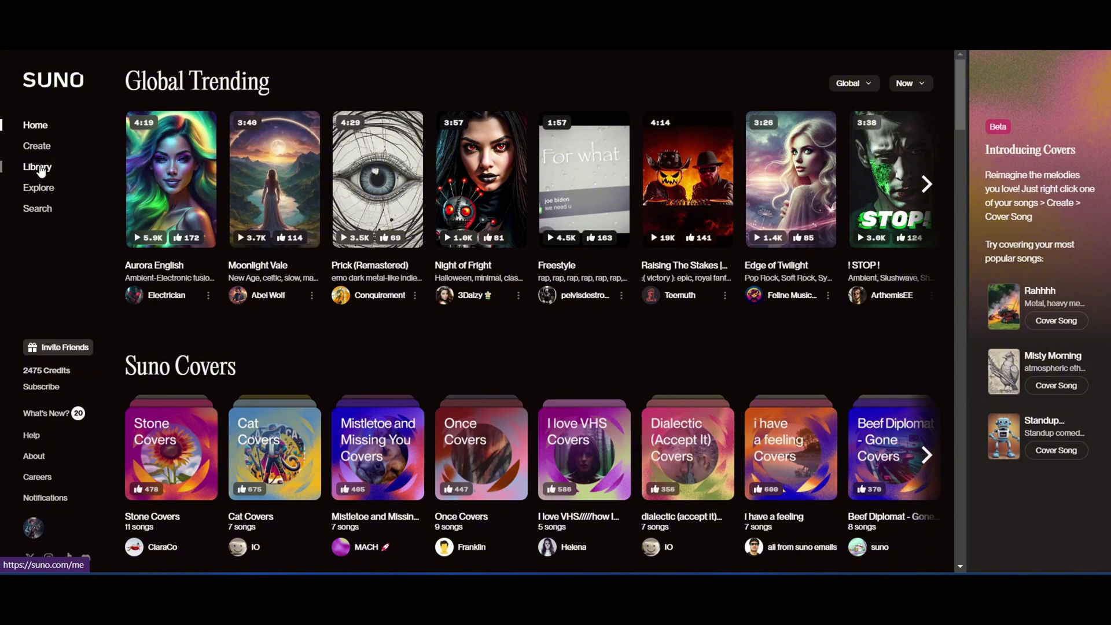
# Go to the Library and clear the highlighted Verse 2 lyrics.
pyautogui.click(38, 167)
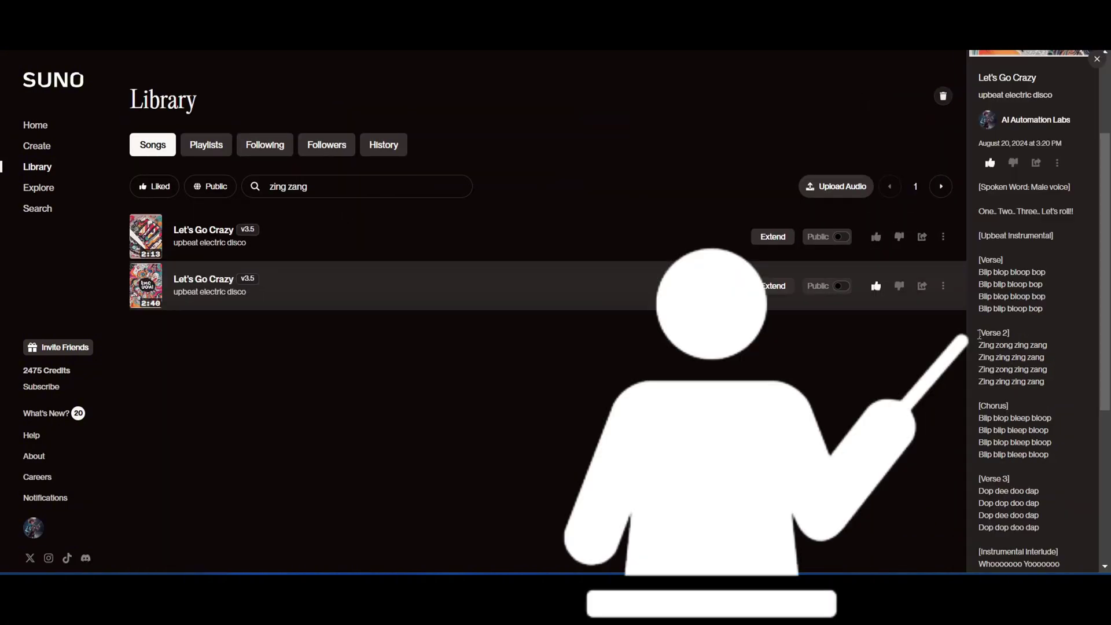
pyautogui.moveTo(979, 334); pyautogui.dragTo(1052, 389)
pyautogui.click(1065, 375)
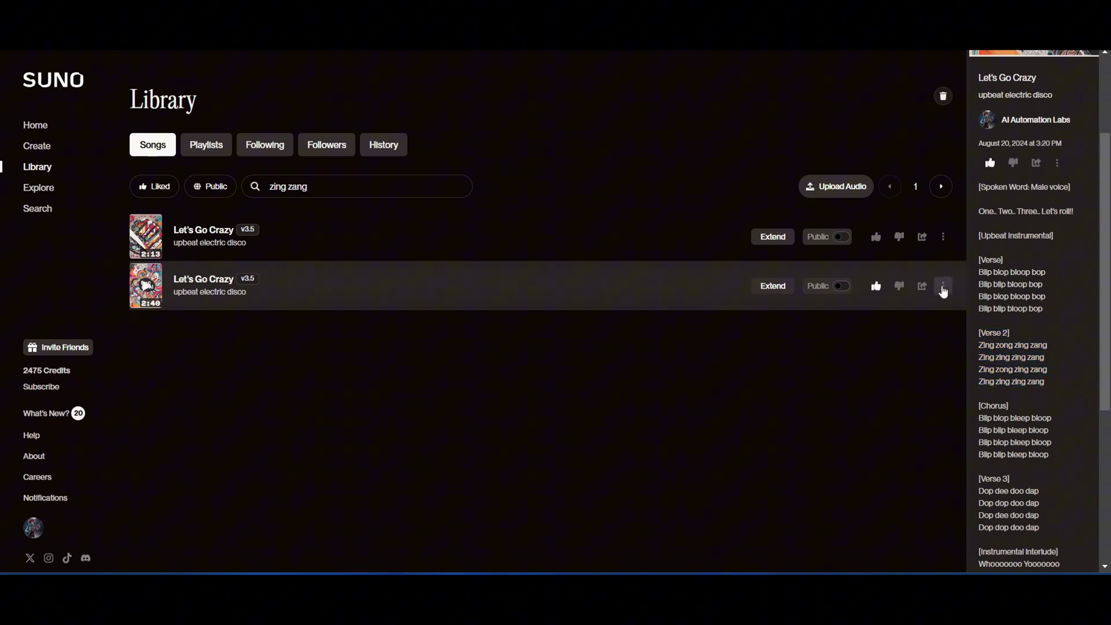
# Open Let's Go Crazy via its options menu under Edit > Replace Section.
pyautogui.click(943, 287)
pyautogui.moveTo(965, 340)
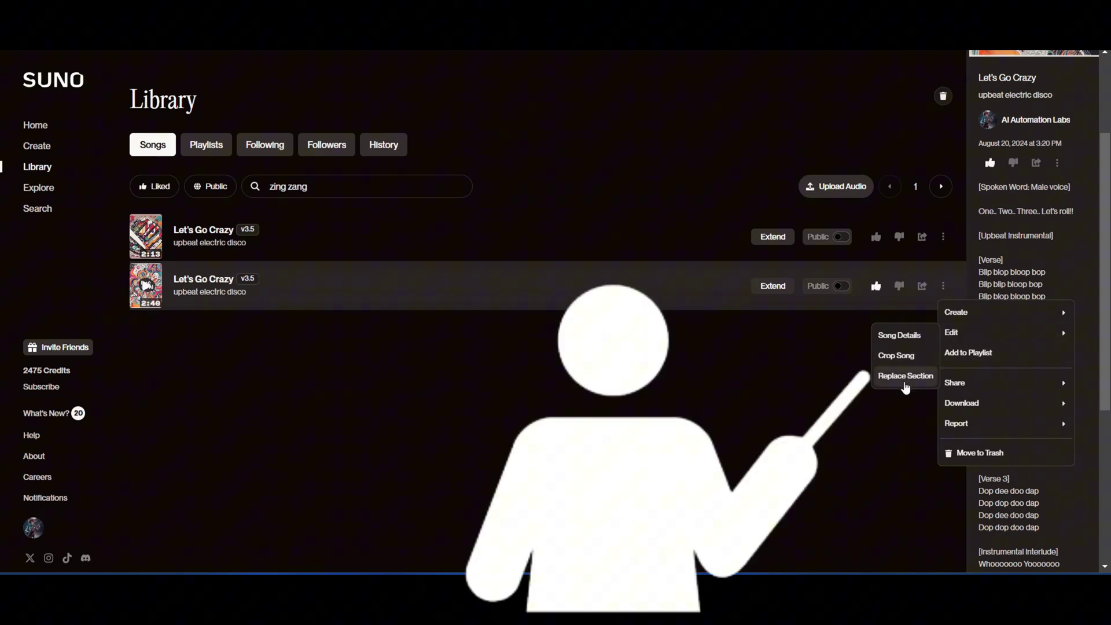
pyautogui.click(905, 377)
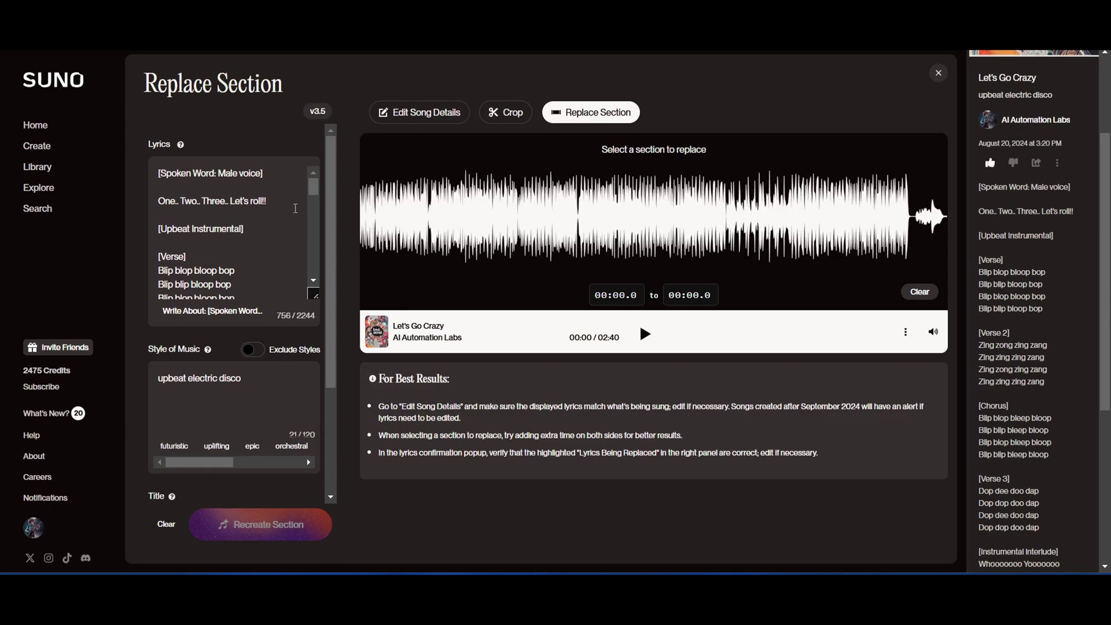
# Select the waveform stretch around Verse 2 and play from inside it.
pyautogui.scroll(-3, 295, 208)
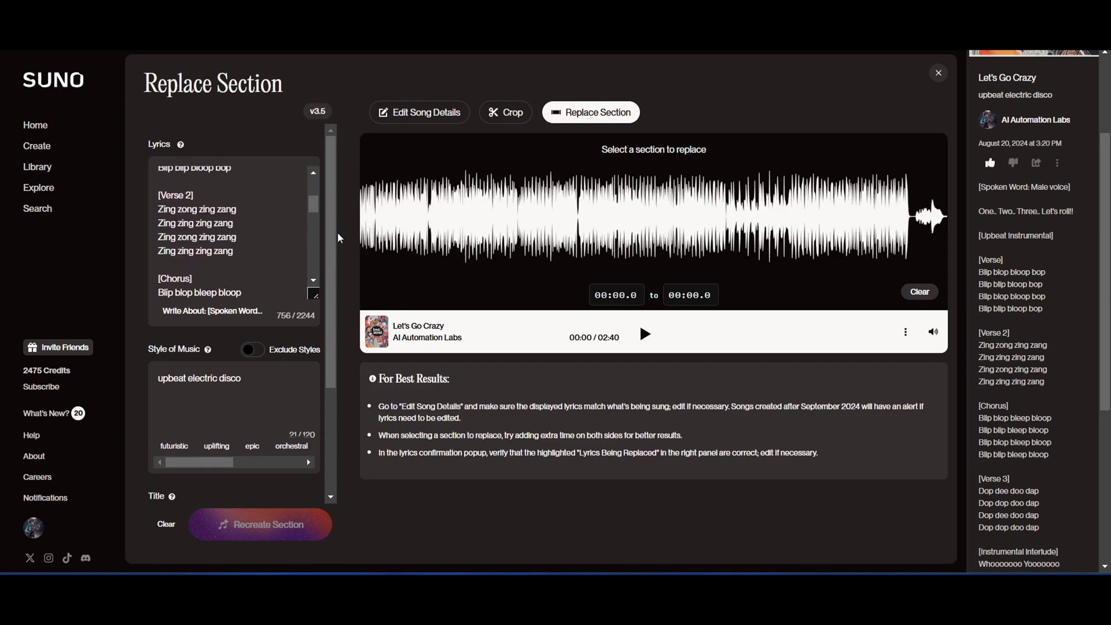
pyautogui.scroll(-8, 311, 246)
pyautogui.moveTo(470, 215); pyautogui.dragTo(515, 215)
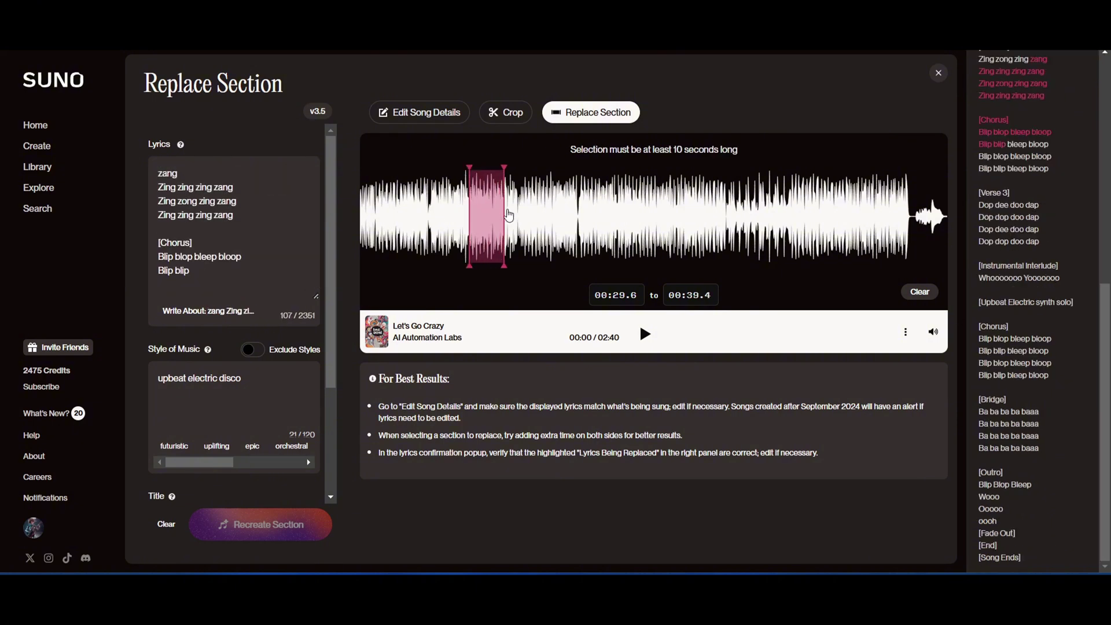
pyautogui.scroll(5, 1050, 147)
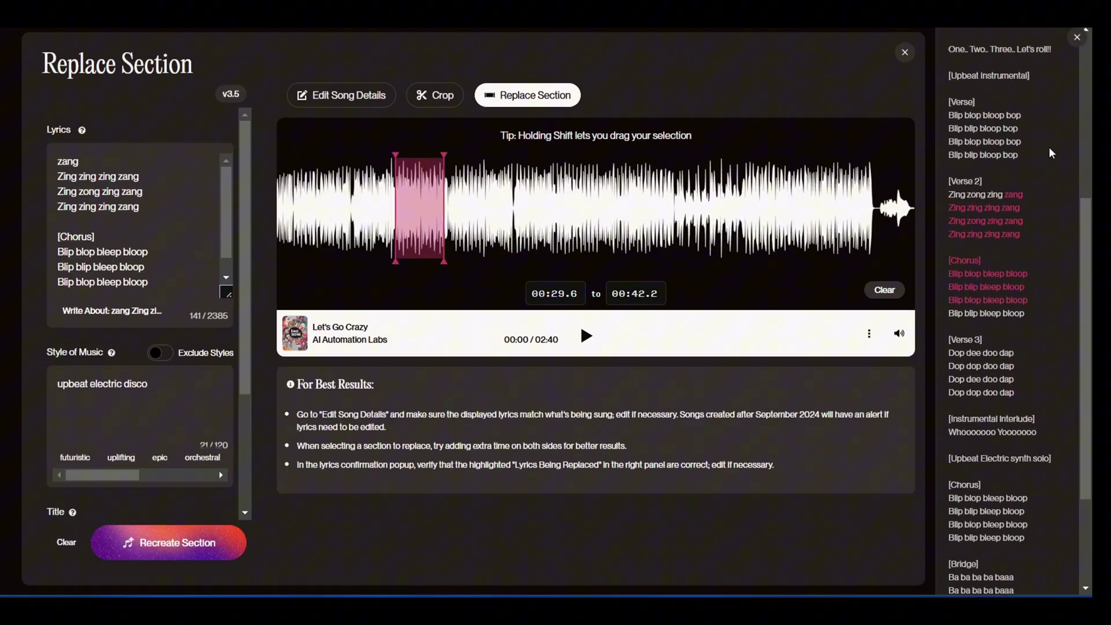
pyautogui.click(414, 198)
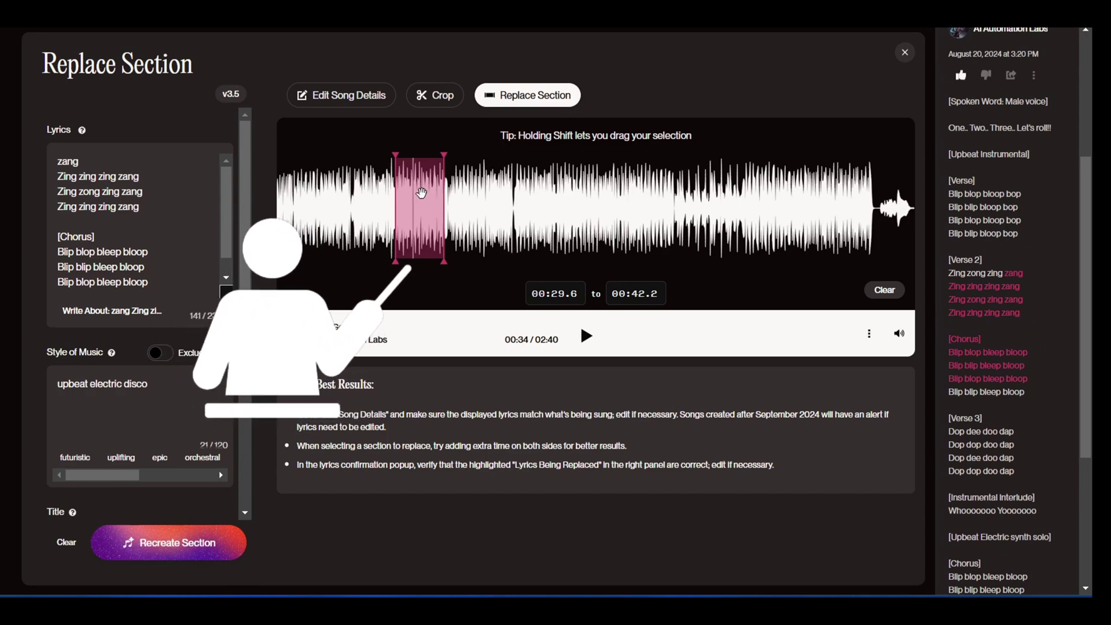
# Slide and trim the selection toward 00:28.0–00:37.8, replaying it to check.
pyautogui.moveTo(422, 193)
pyautogui.mouseDown()
pyautogui.moveTo(402, 197)
pyautogui.moveTo(423, 195)
pyautogui.mouseUp()
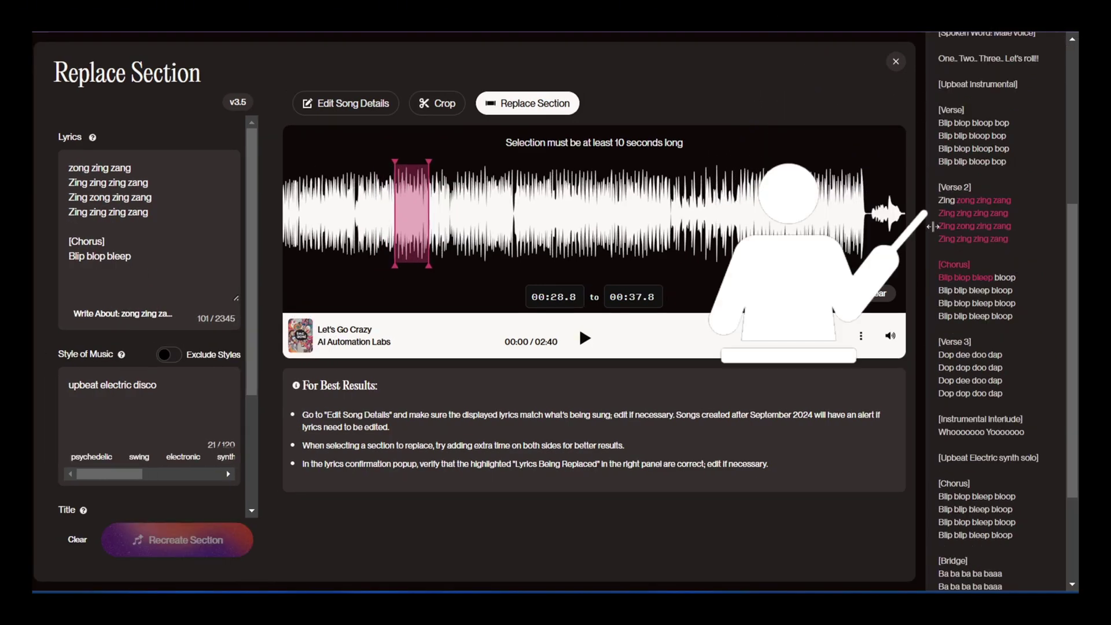
pyautogui.moveTo(396, 208); pyautogui.dragTo(392, 207)
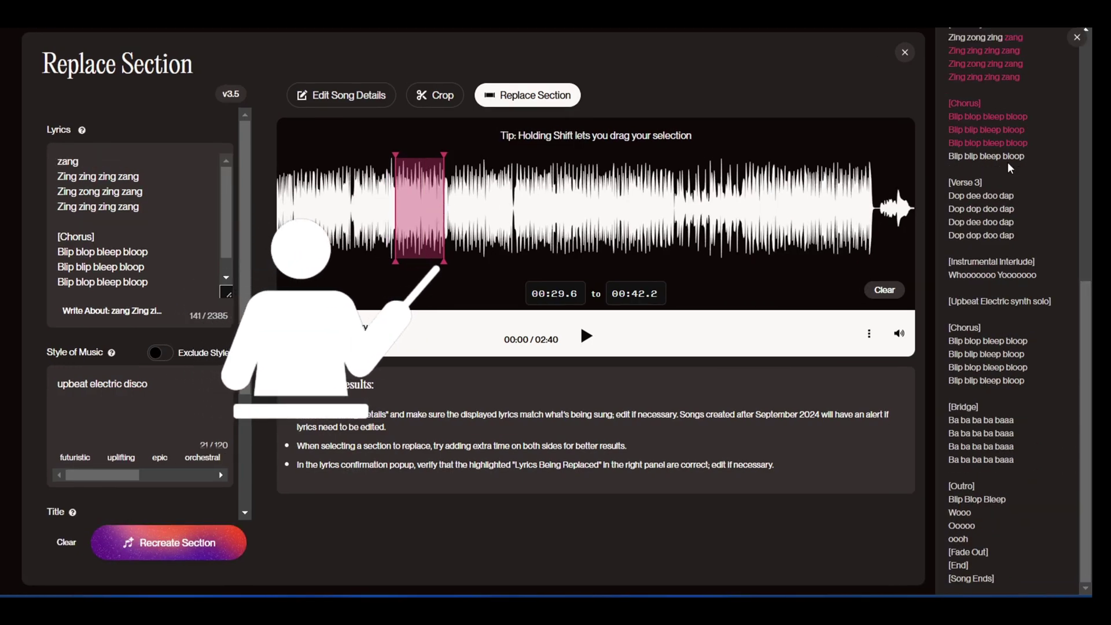
pyautogui.scroll(5, 1008, 162)
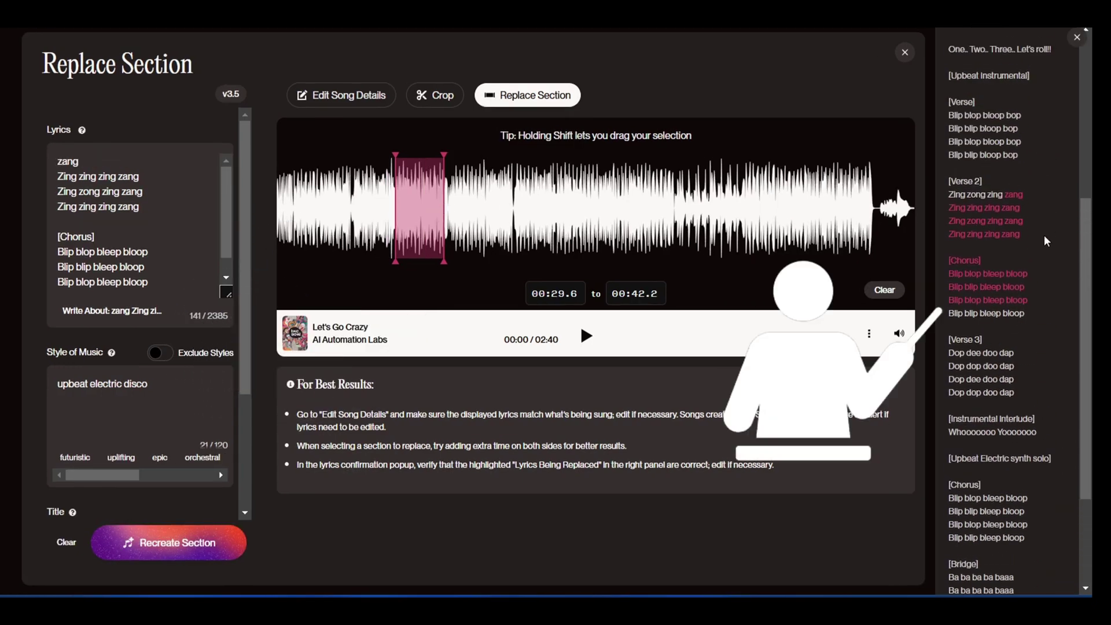
pyautogui.click(414, 196)
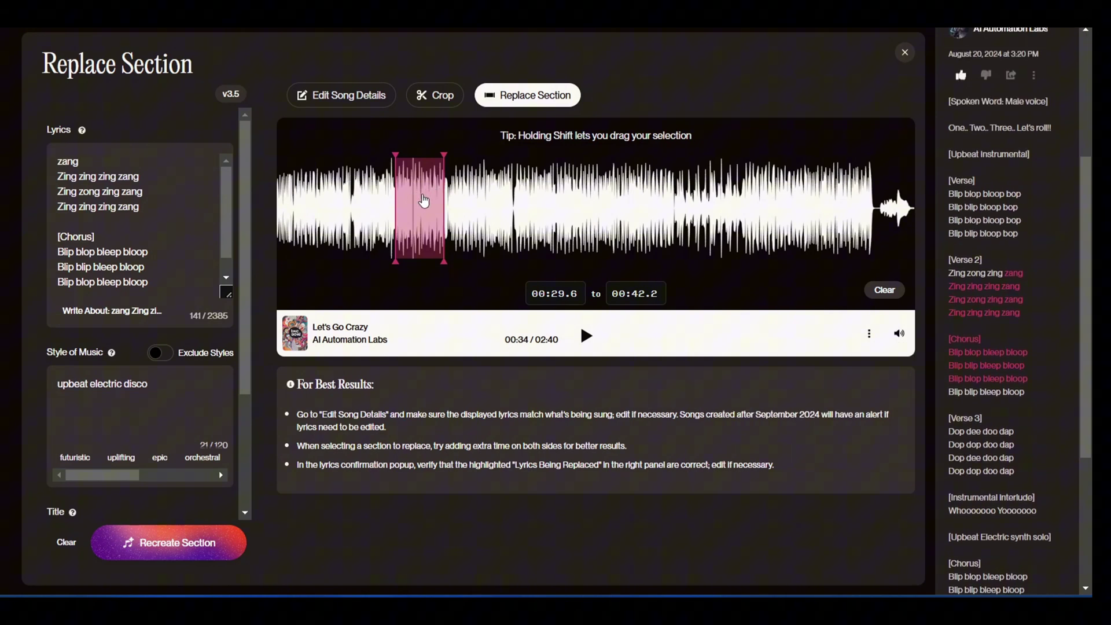
pyautogui.moveTo(423, 200); pyautogui.dragTo(394, 202)
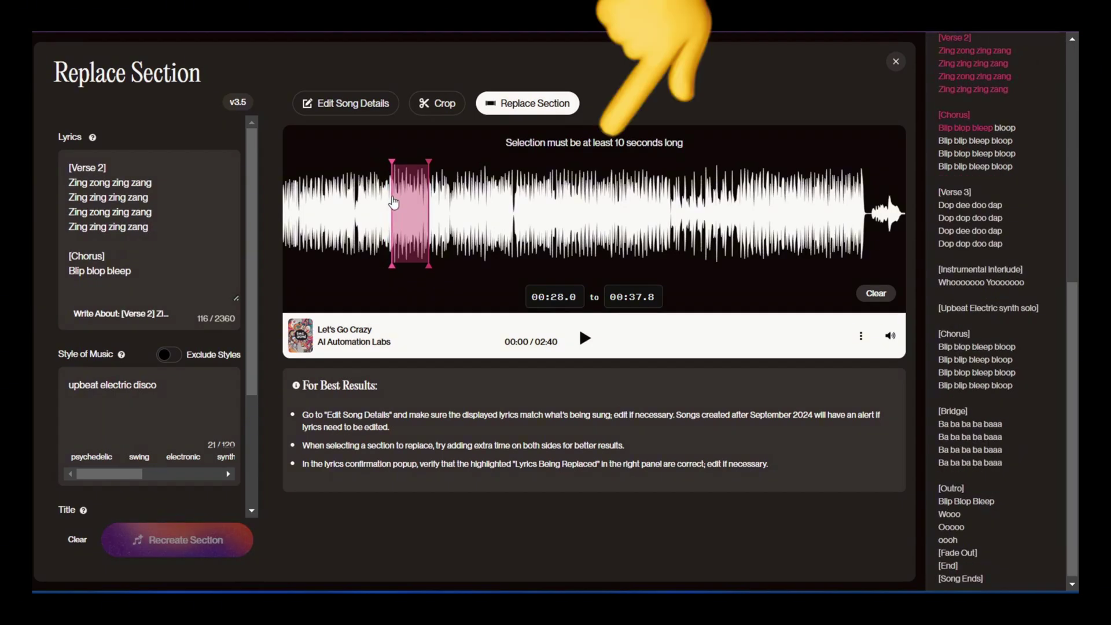
# Drag the selection's start back to 00:25.8 so it spans 00:25.8–00:38.0.
pyautogui.moveTo(394, 202); pyautogui.dragTo(383, 203)
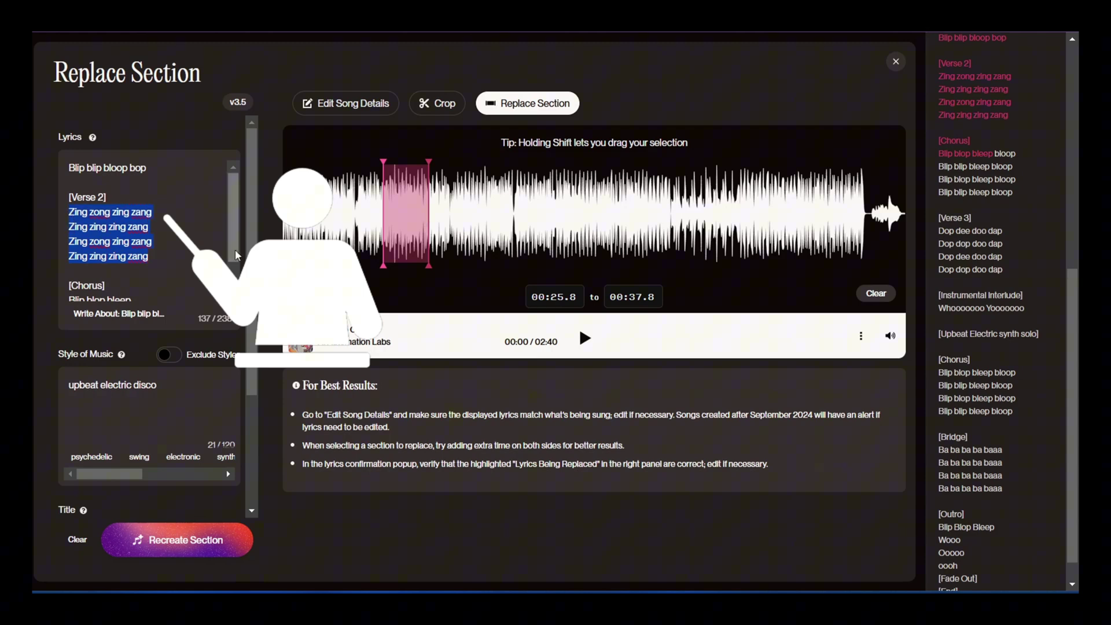
pyautogui.scroll(-3, 185, 322)
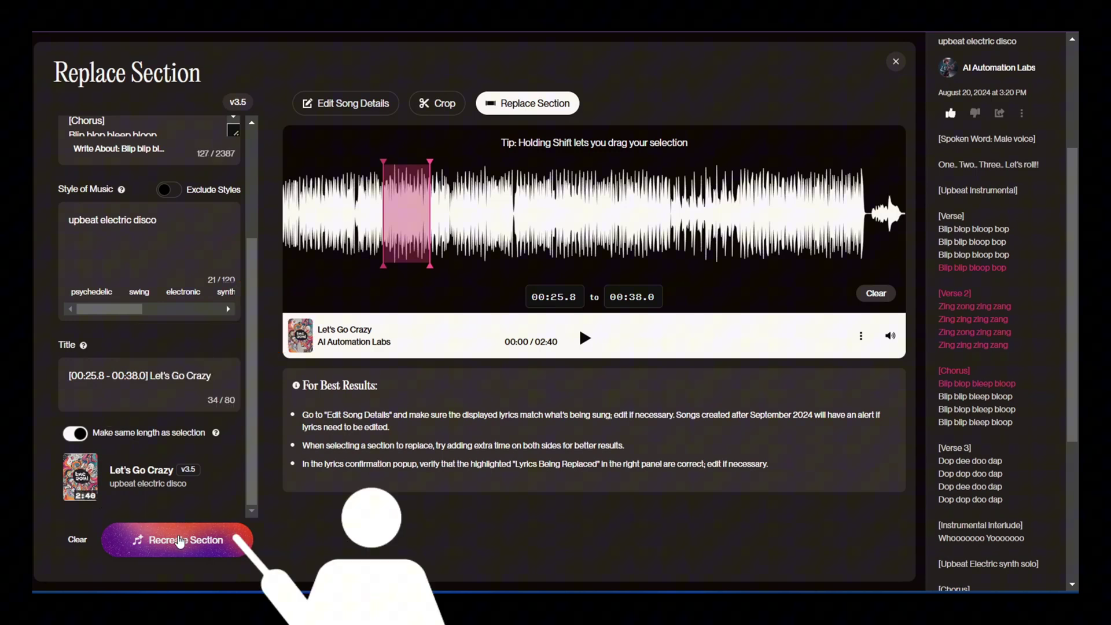
# Recreate the 00:25.8–00:38.0 section and confirm the Dop dee doo dap lyrics.
pyautogui.click(180, 541)
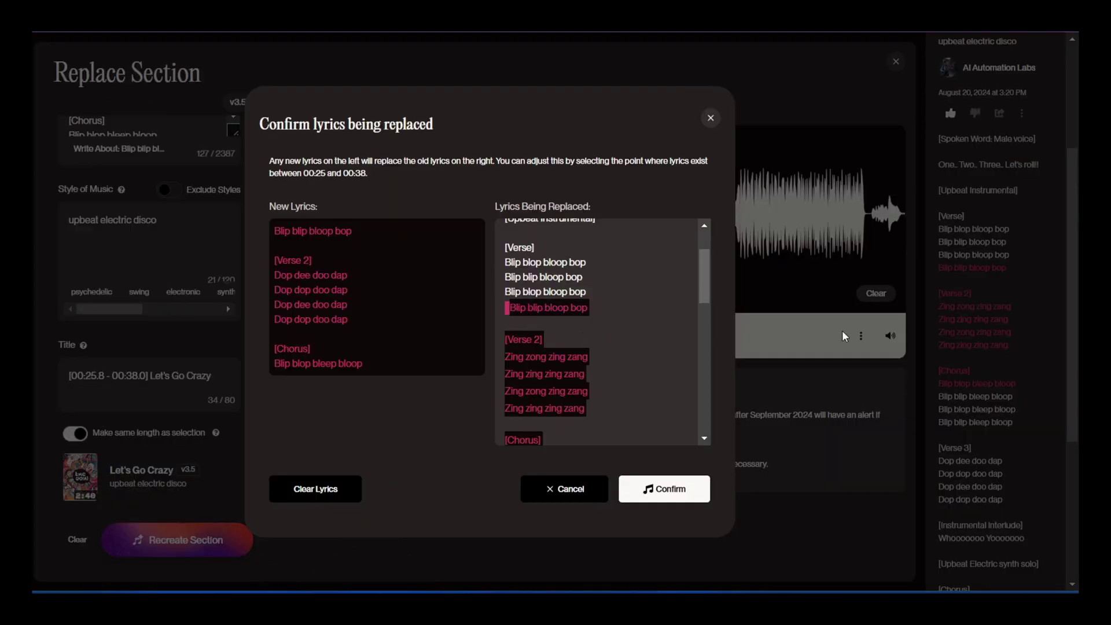
pyautogui.scroll(-3, 571, 321)
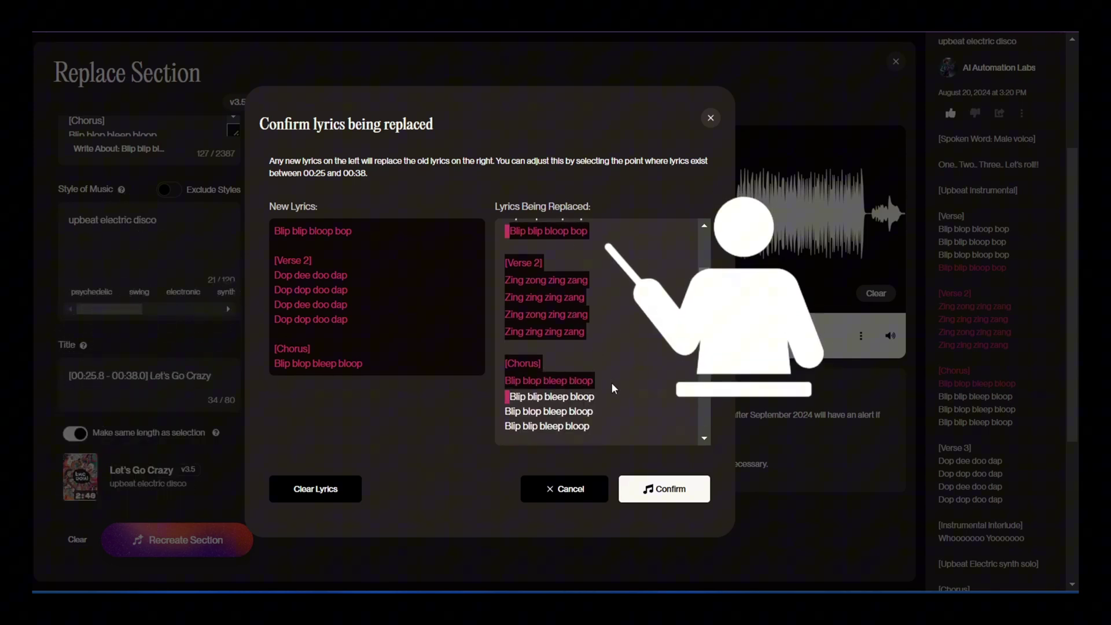
pyautogui.click(692, 498)
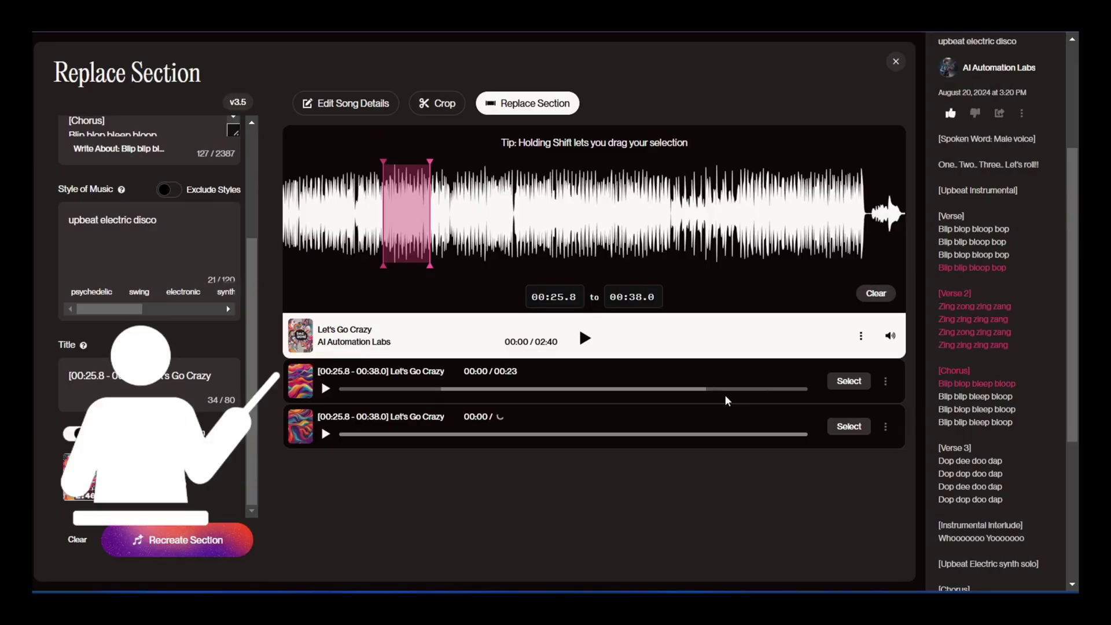
# Play the first and then the second generated replacement take of Verse 2.
pyautogui.click(499, 397)
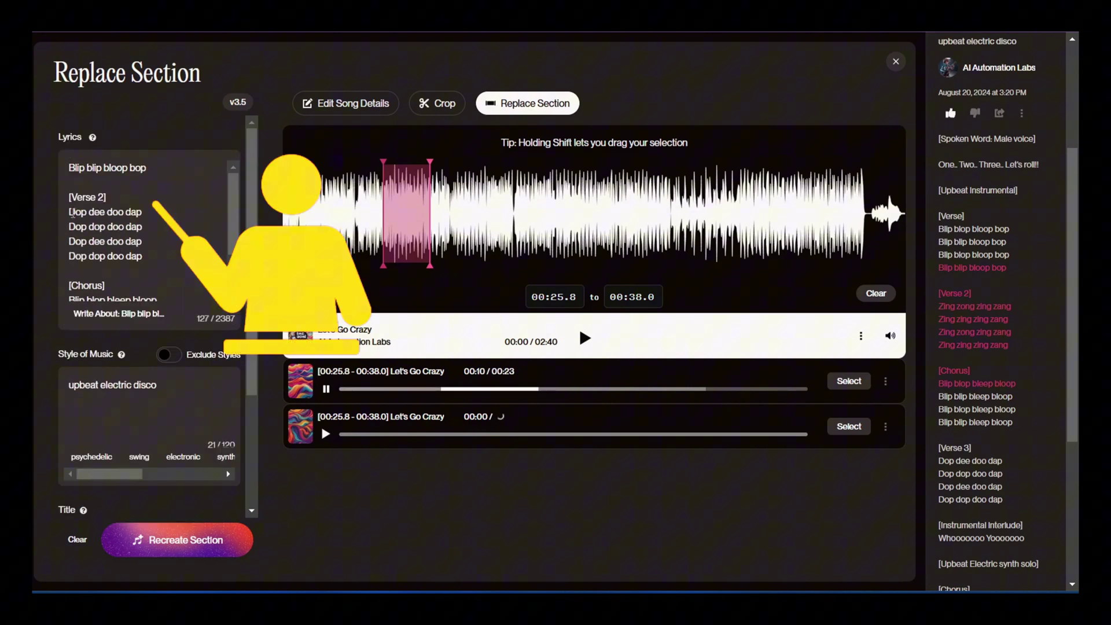
pyautogui.scroll(-1, 179, 261)
pyautogui.scroll(1, 178, 261)
pyautogui.scroll(-1, 179, 260)
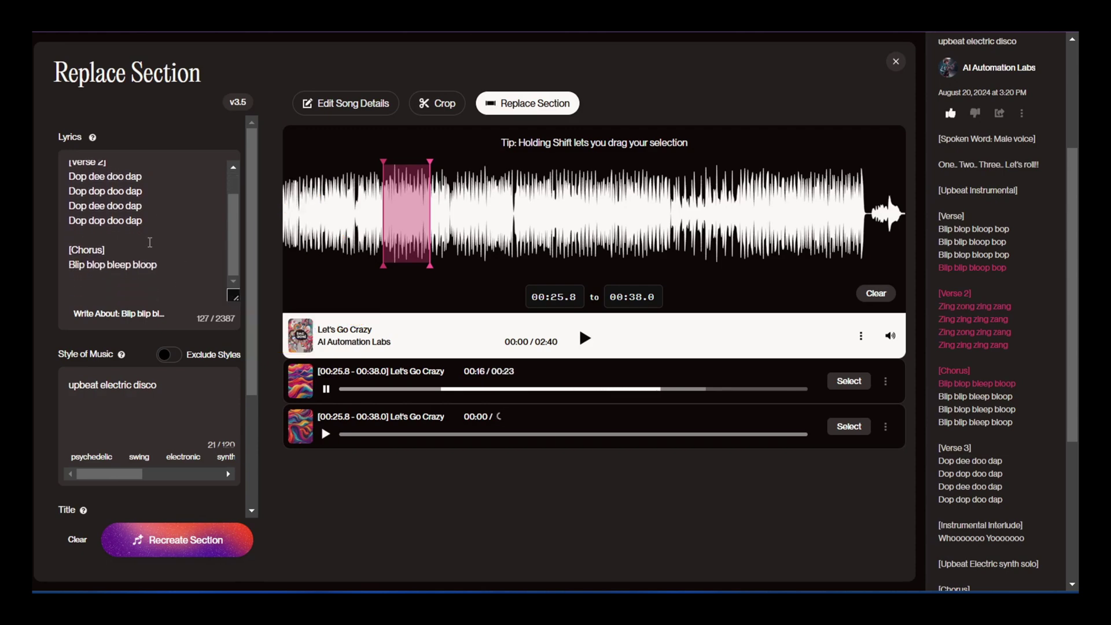
pyautogui.scroll(1, 149, 242)
pyautogui.click(326, 435)
pyautogui.scroll(-1, 149, 231)
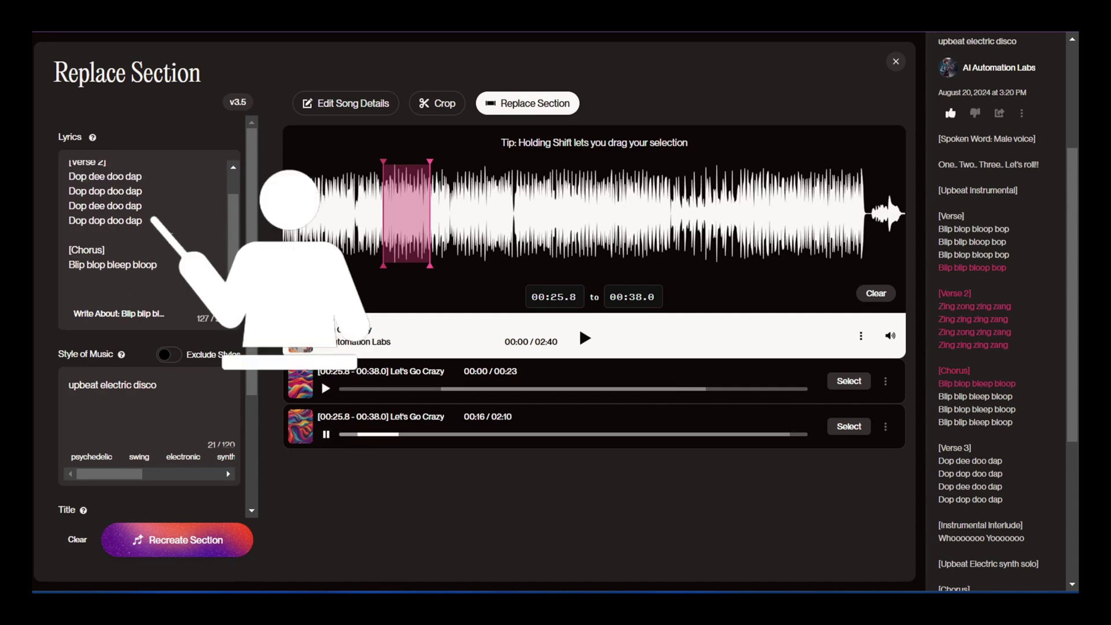
pyautogui.scroll(1, 149, 231)
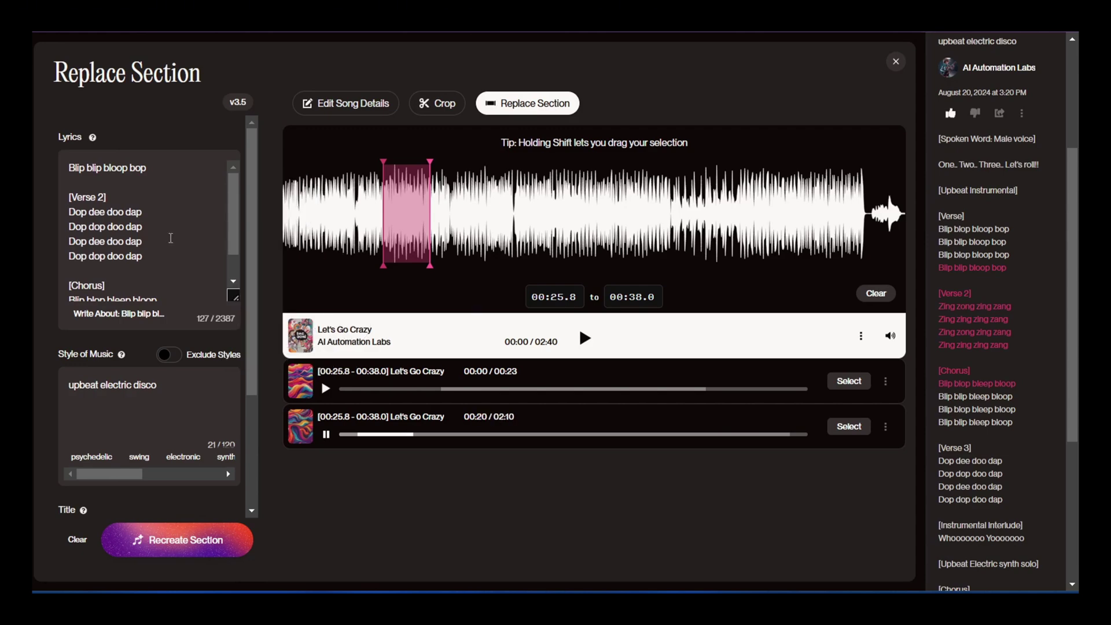
pyautogui.scroll(-3, 143, 412)
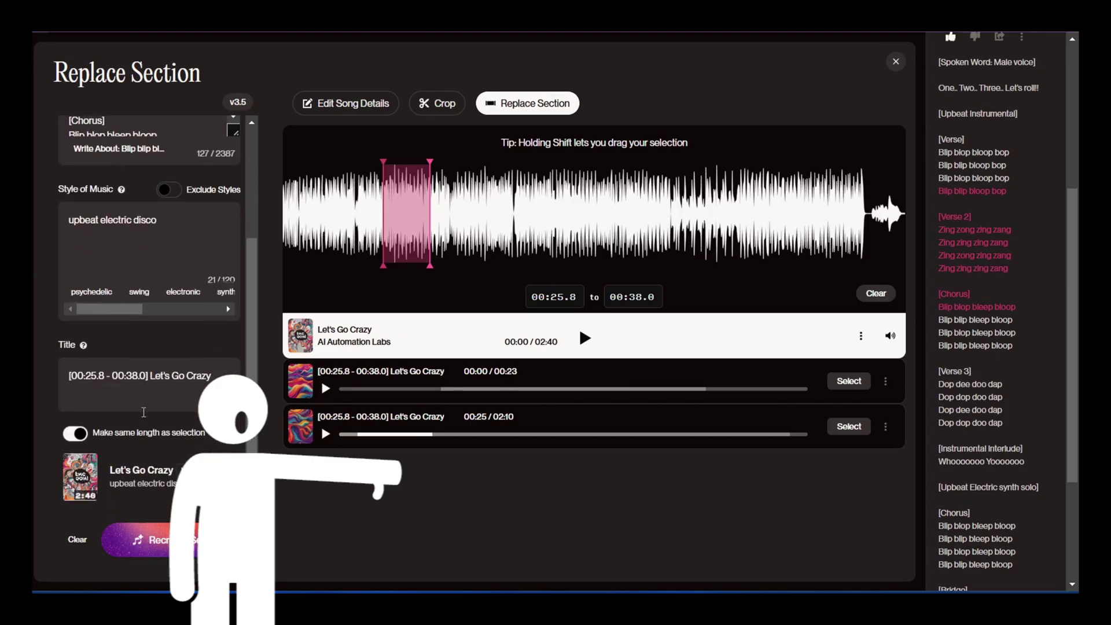
pyautogui.scroll(3, 143, 412)
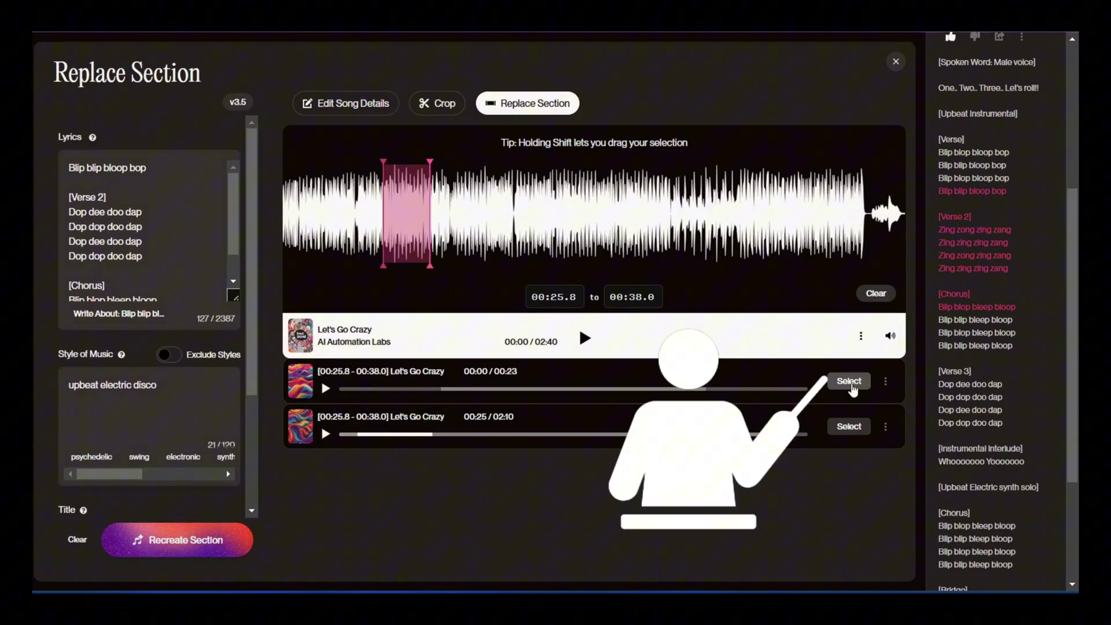
# Keep the chosen regenerated take, then open the new song's Song Details and type 'Lets' into the title.
pyautogui.click(850, 382)
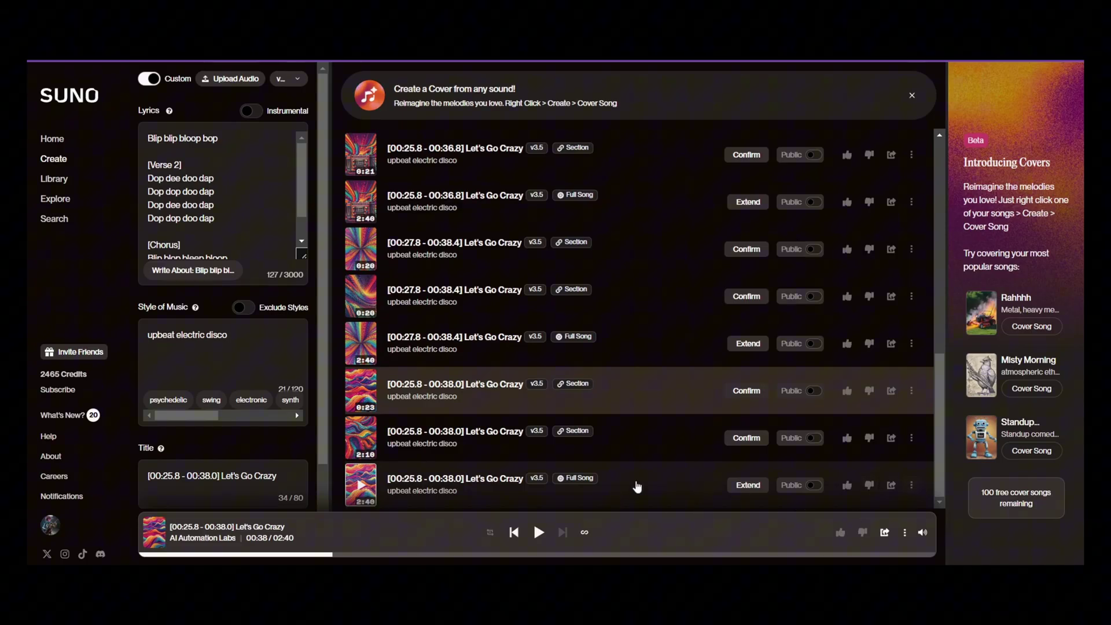
pyautogui.click(912, 485)
pyautogui.moveTo(920, 344)
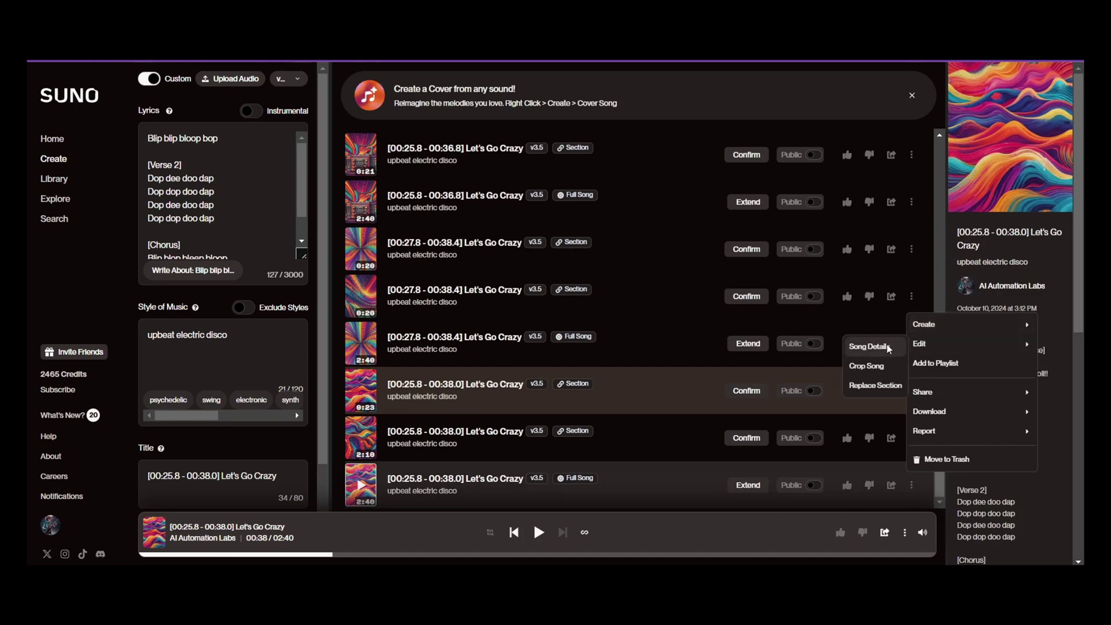
pyautogui.click(869, 347)
pyautogui.write('Lets')
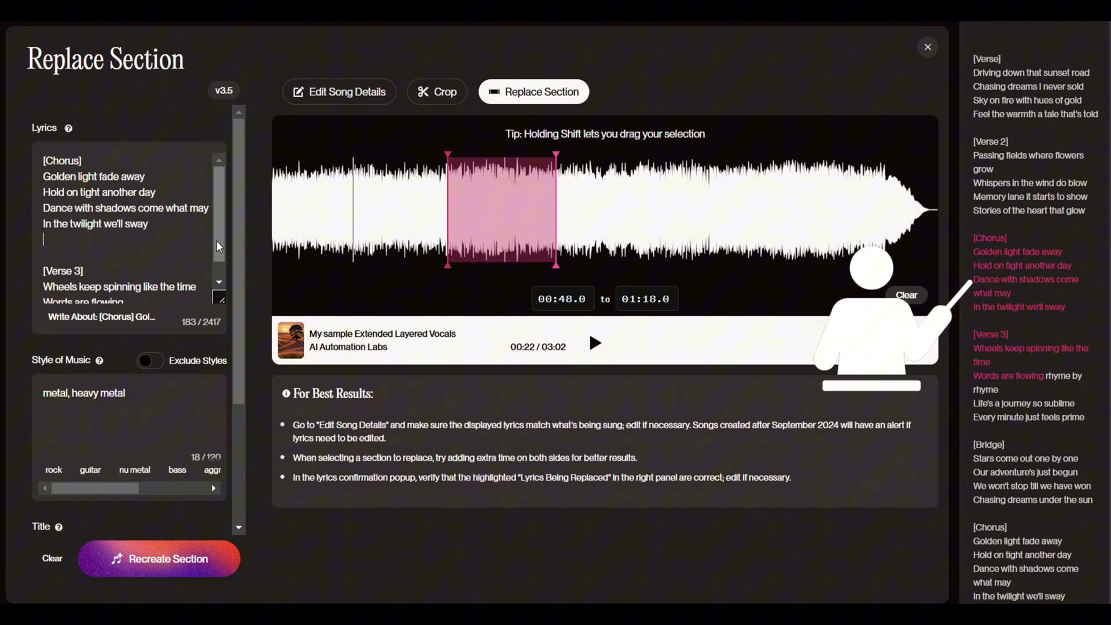
# Add a [Guitar Solo] tag after the chorus with a blank line above it.
pyautogui.write('[')
pyautogui.press('BackSpace')
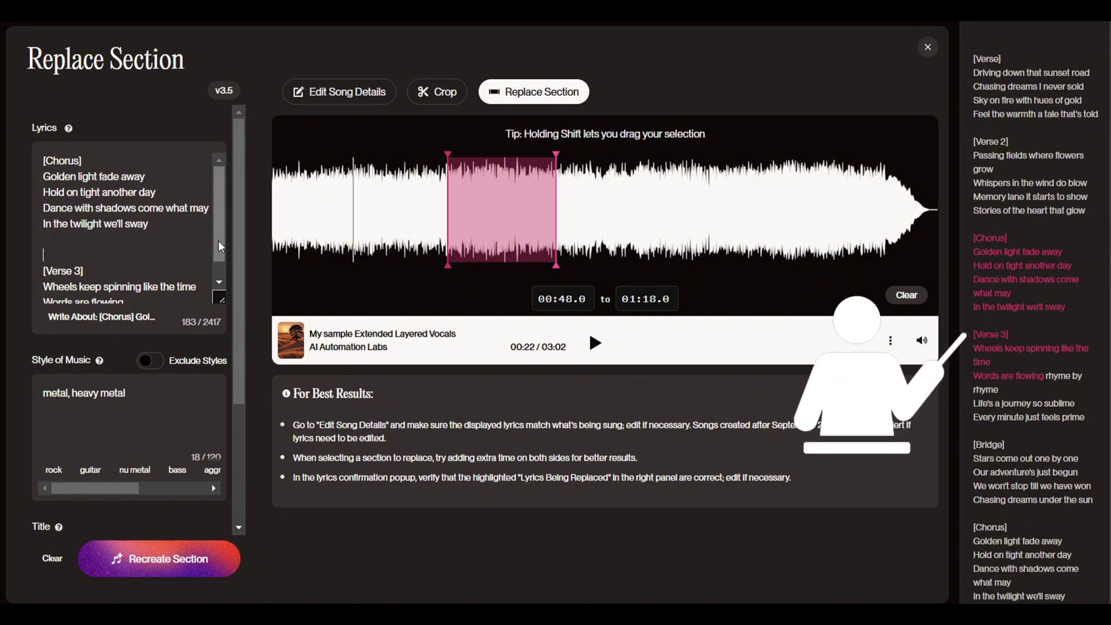
pyautogui.write('[Guitar Solo')
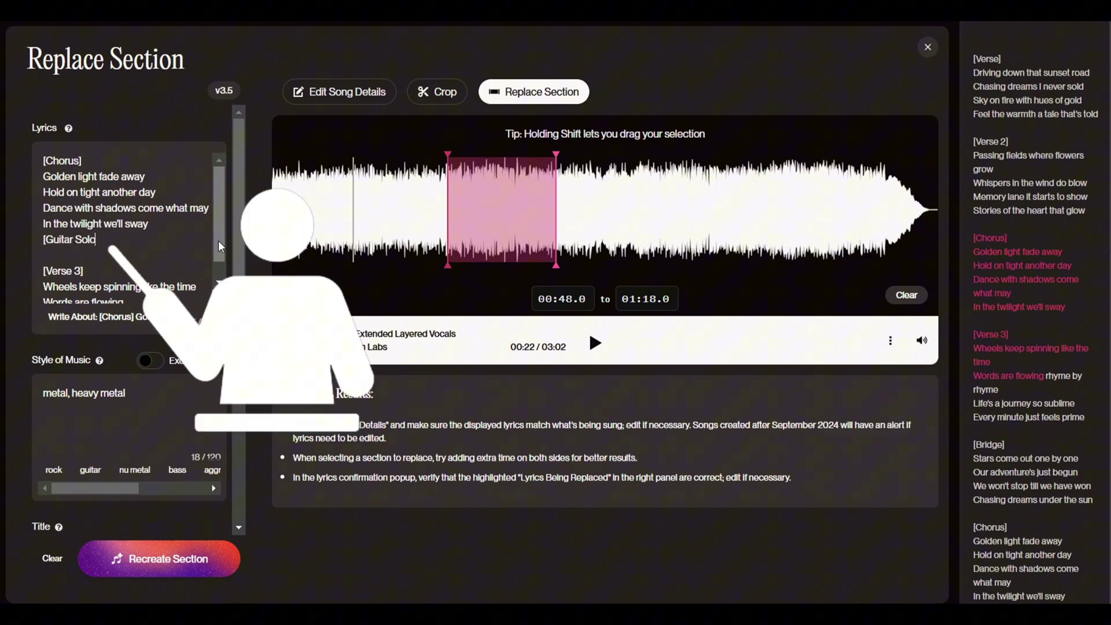
pyautogui.press('Up')
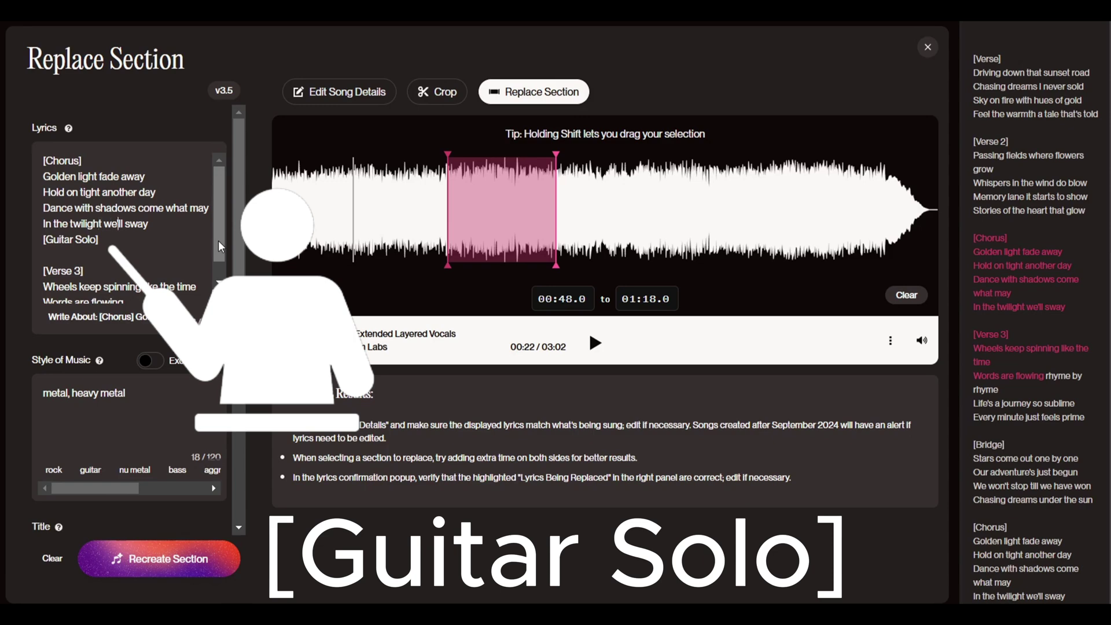
pyautogui.press('Return')
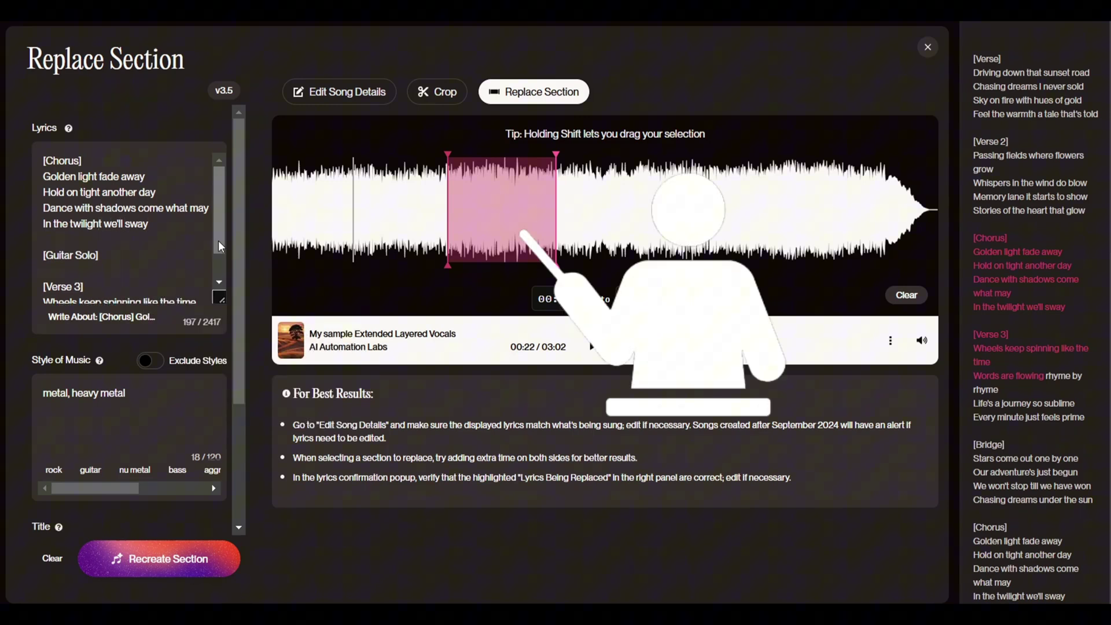
pyautogui.scroll(-5, 220, 247)
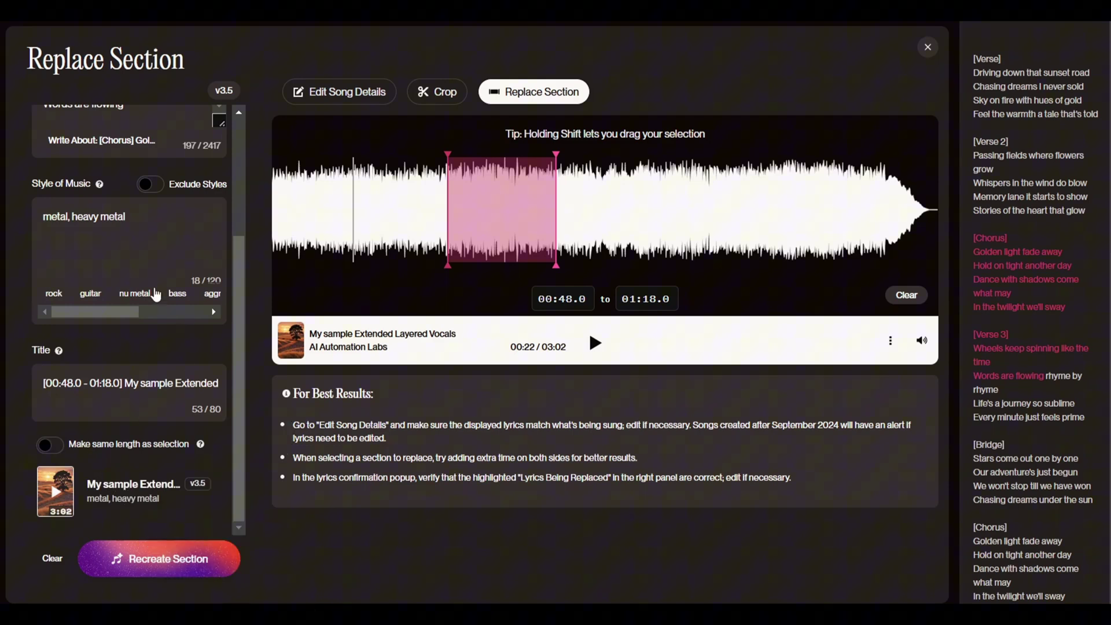
pyautogui.scroll(5, 155, 295)
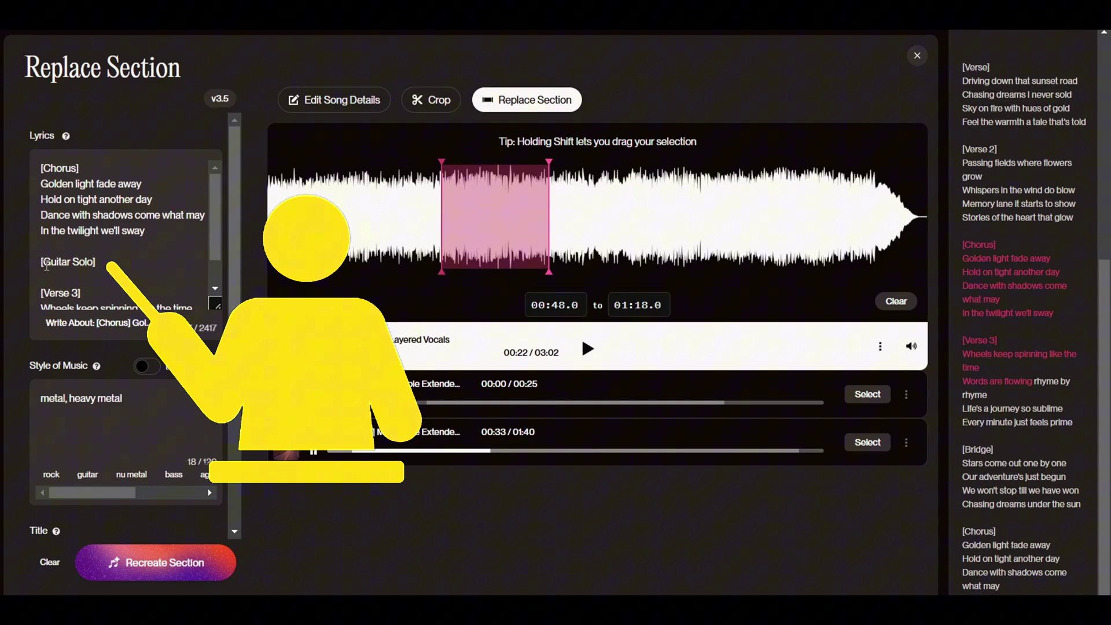
pyautogui.scroll(-1, 120, 260)
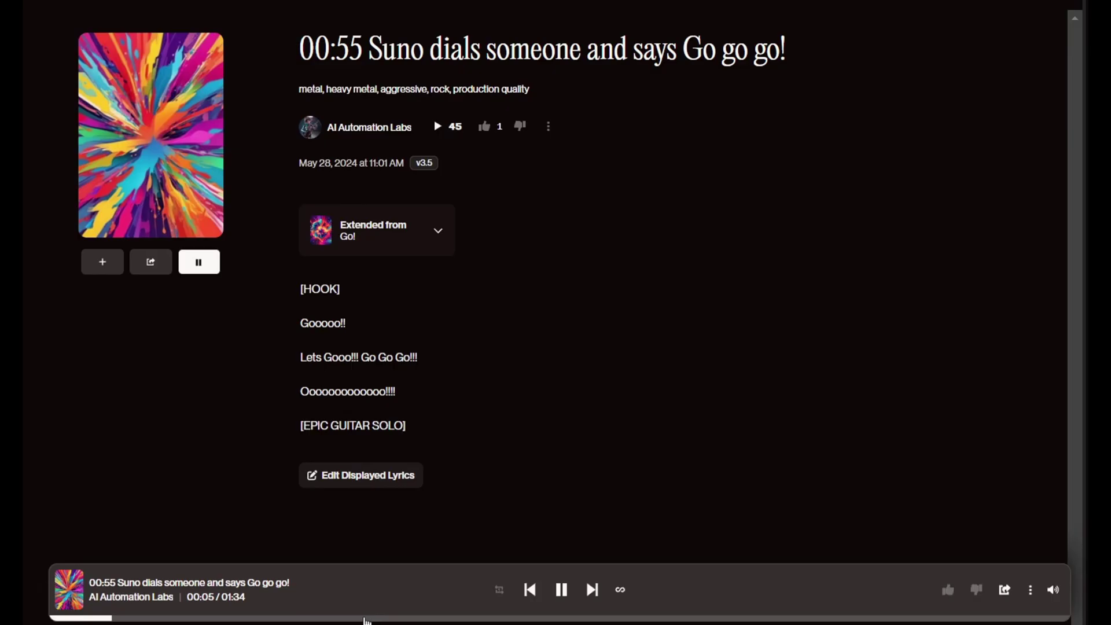
# Skip through the metal song at several points toward its 01:34 end.
pyautogui.click(365, 618)
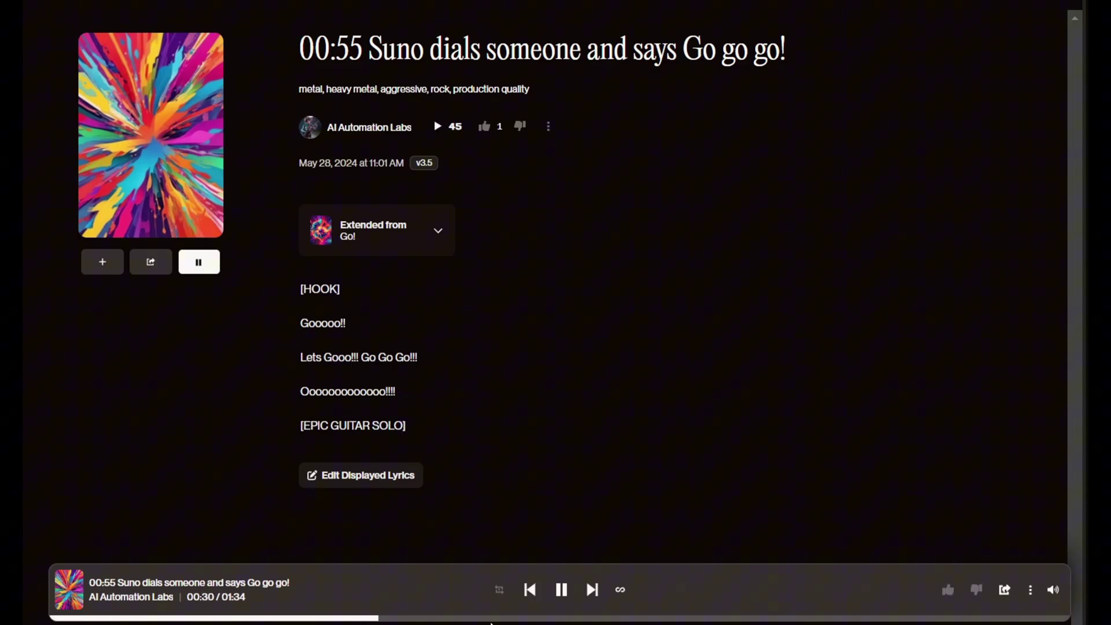
pyautogui.click(510, 618)
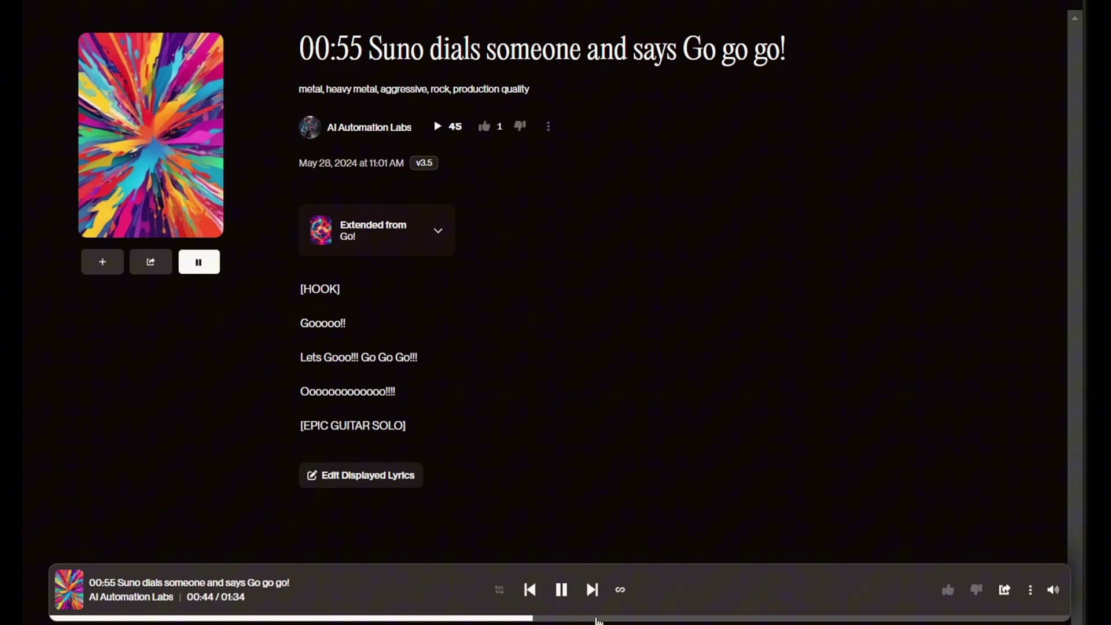
pyautogui.click(596, 618)
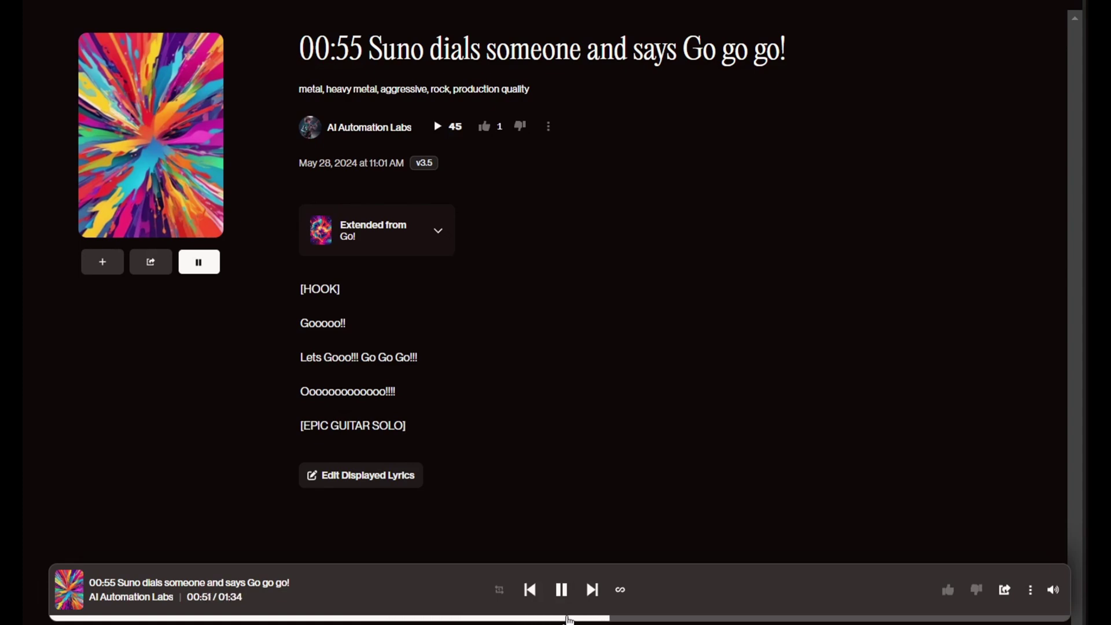
pyautogui.click(654, 619)
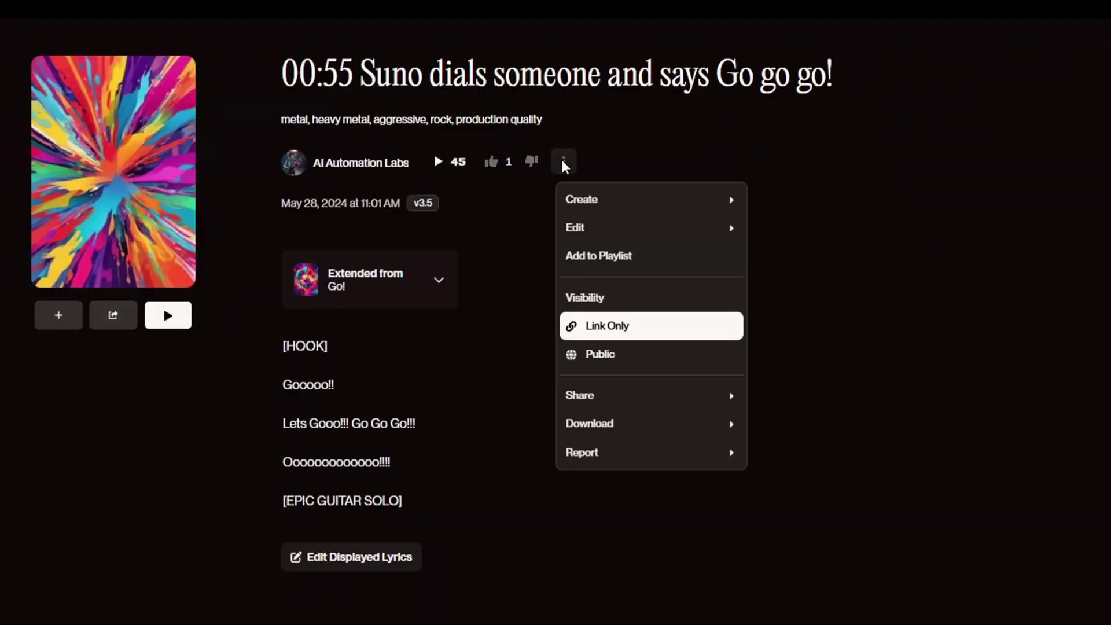
# Crop the metal song to 00:00.0–00:50.2 by pulling the start handle to the beginning.
pyautogui.moveTo(599, 230)
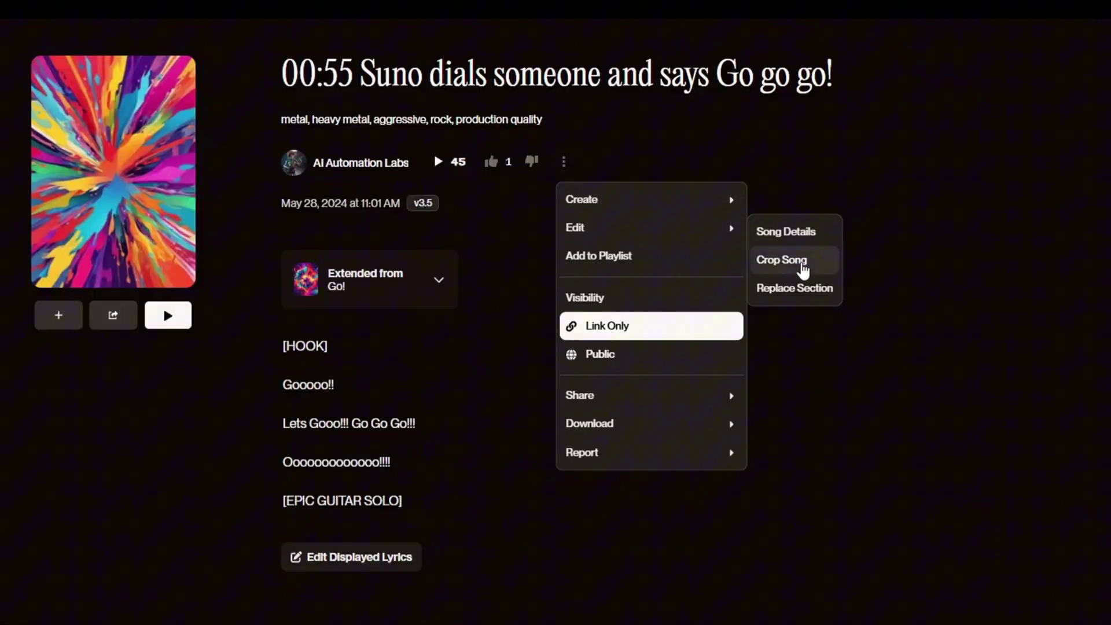
pyautogui.click(799, 270)
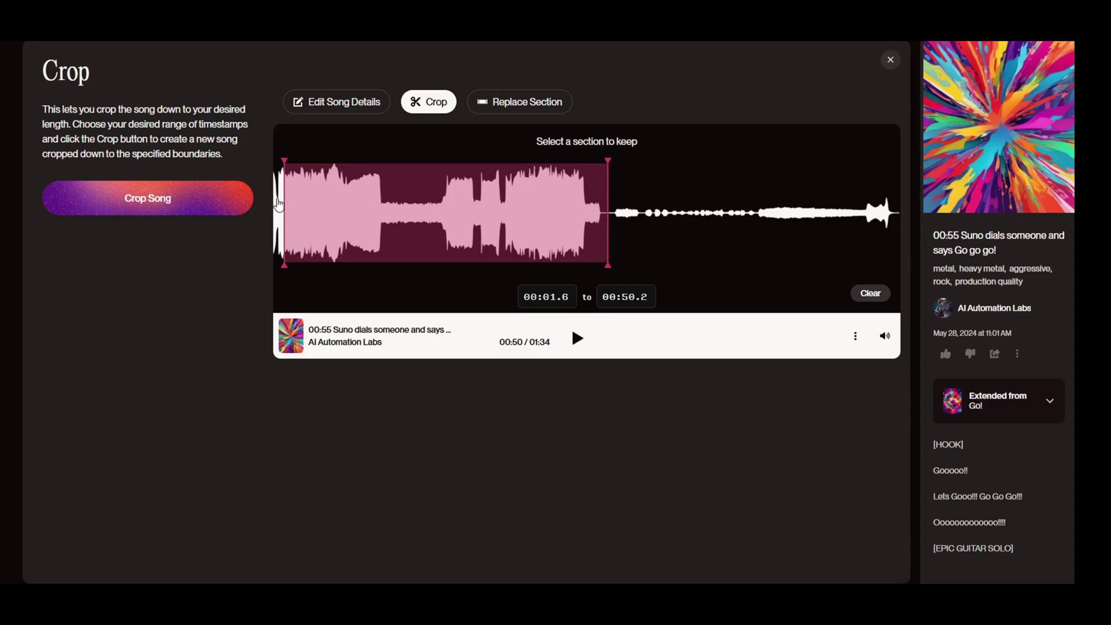
pyautogui.moveTo(285, 207); pyautogui.dragTo(274, 207)
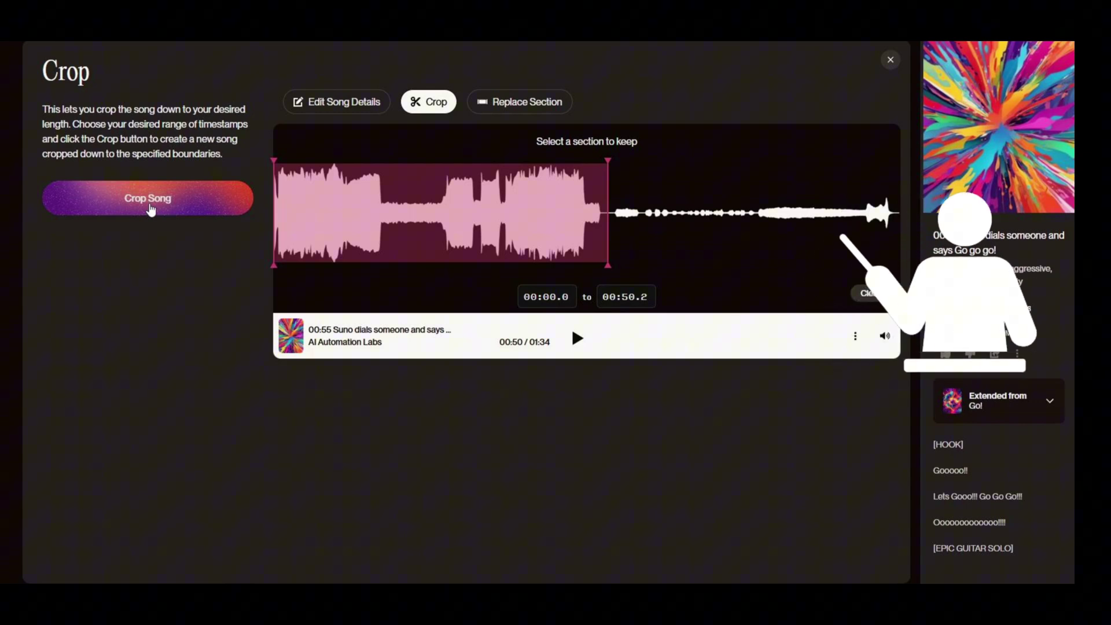
pyautogui.click(149, 210)
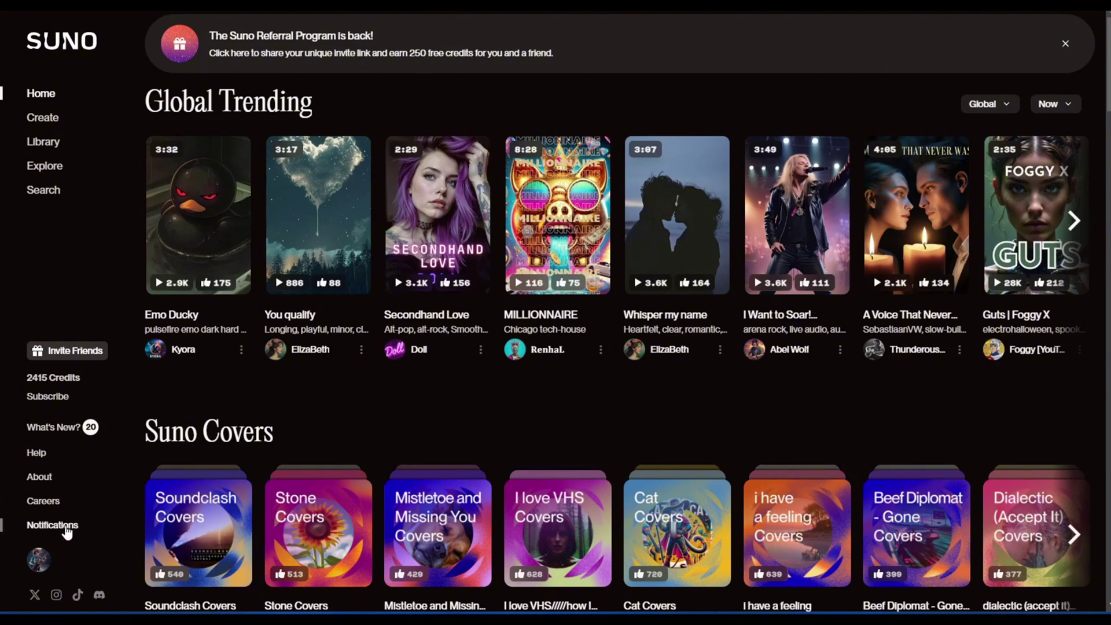
# Open the Notifications panel to see the past week's new follower and song like.
pyautogui.click(66, 530)
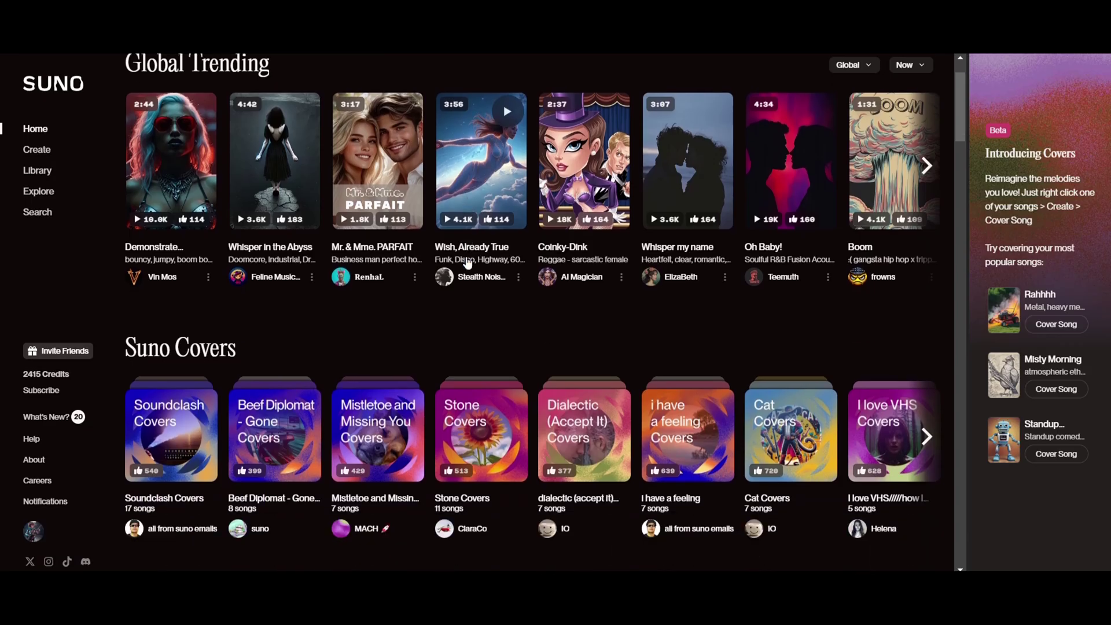
# Scroll down the Home page past Suno Covers toward the Remix Contest Winners row.
pyautogui.scroll(-4, 467, 263)
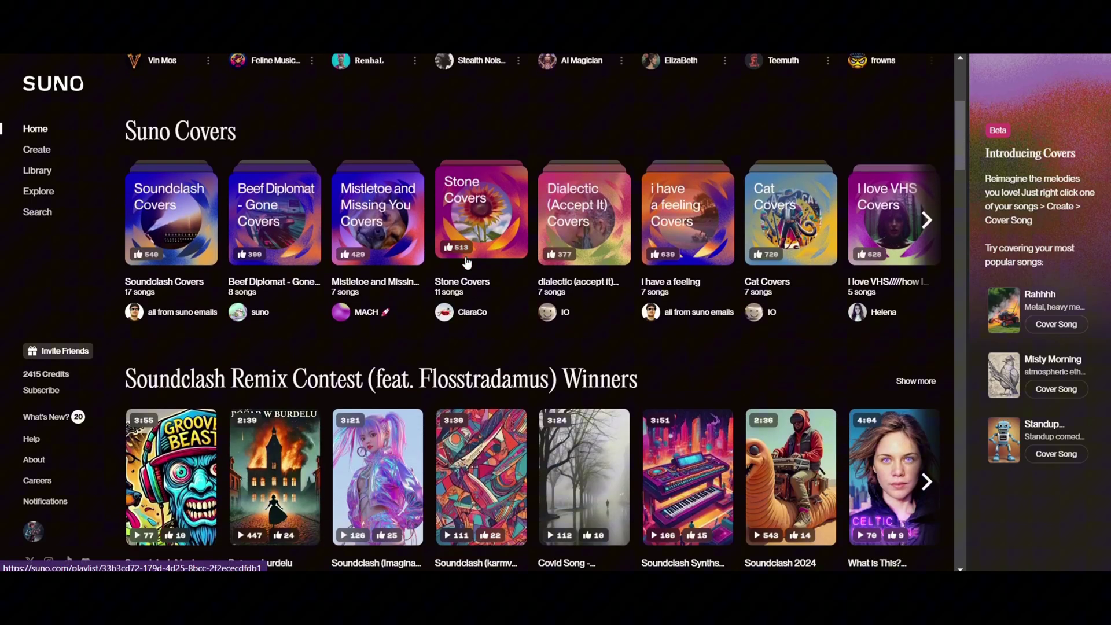
pyautogui.scroll(-3, 467, 263)
pyautogui.scroll(1, 578, 333)
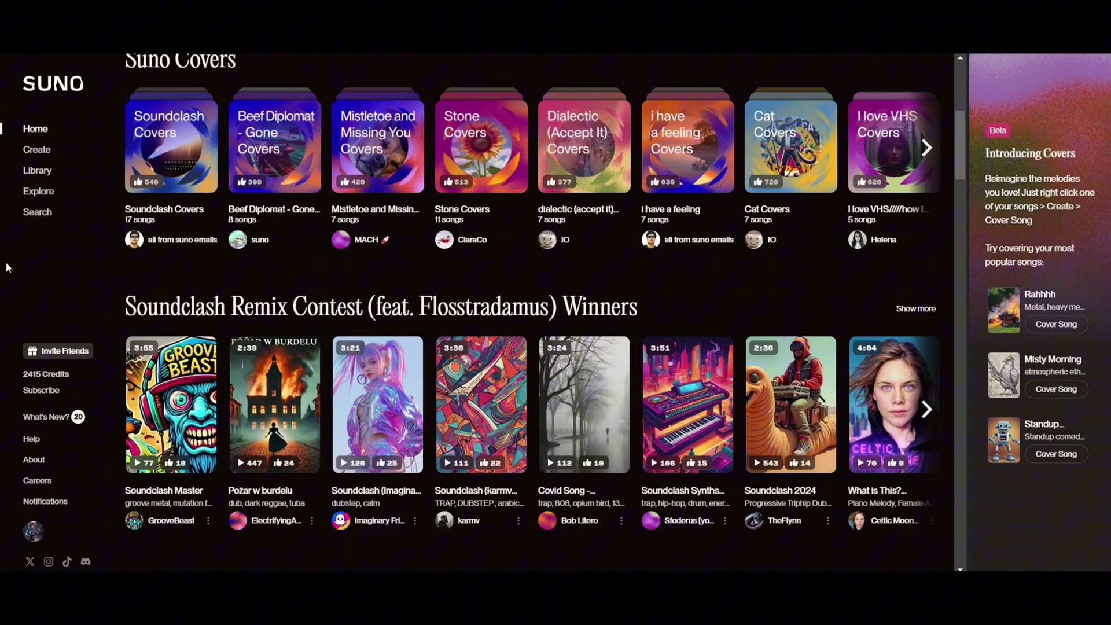
pyautogui.scroll(-3, 501, 355)
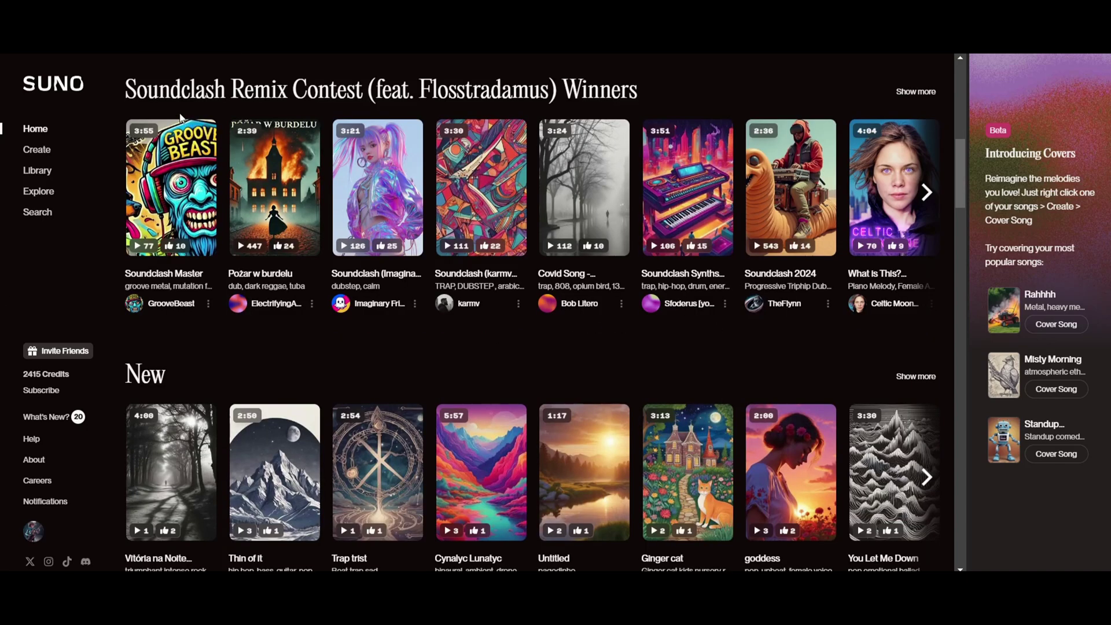